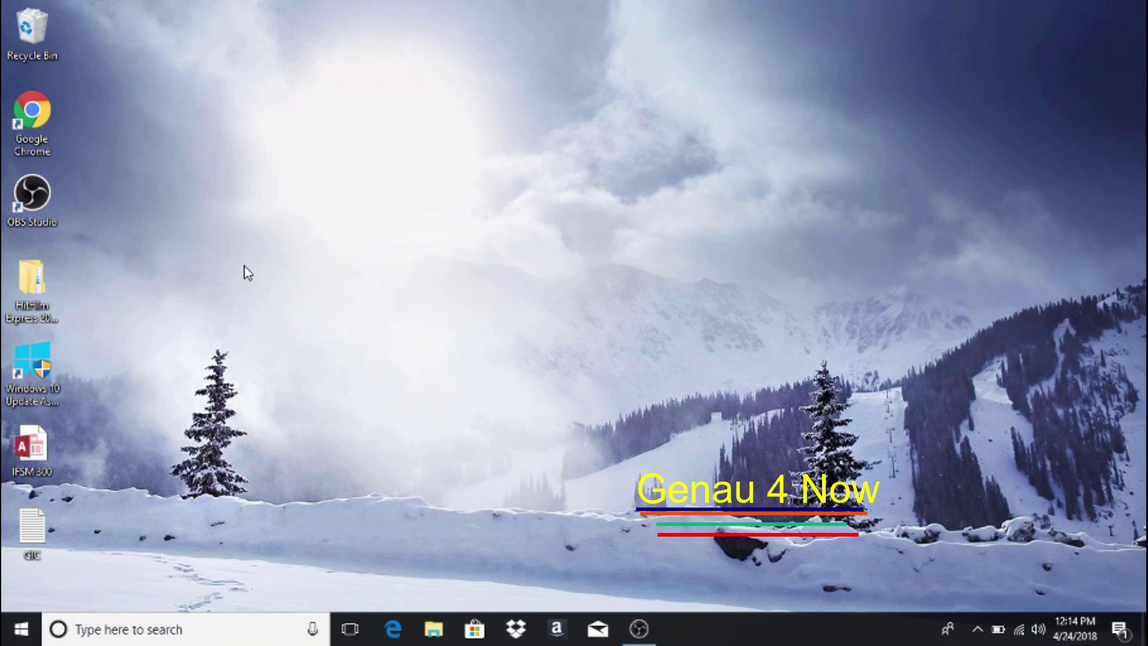
- Search the Start menu for 'note' and launch a blank, untitled Notepad
click(166, 631)
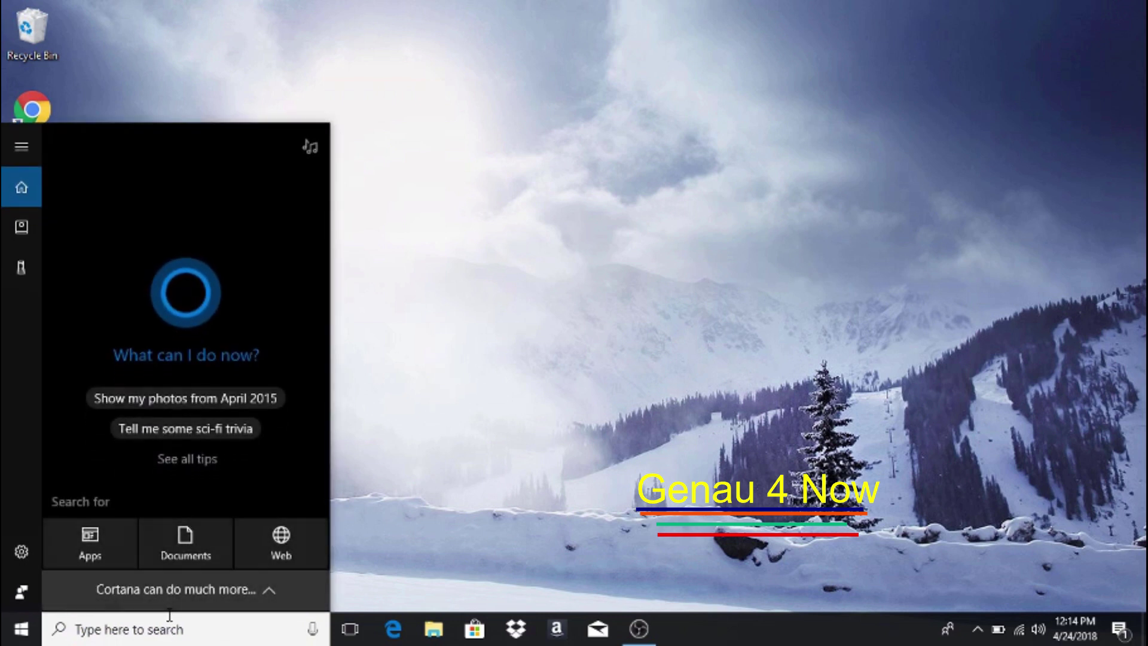
text(note)
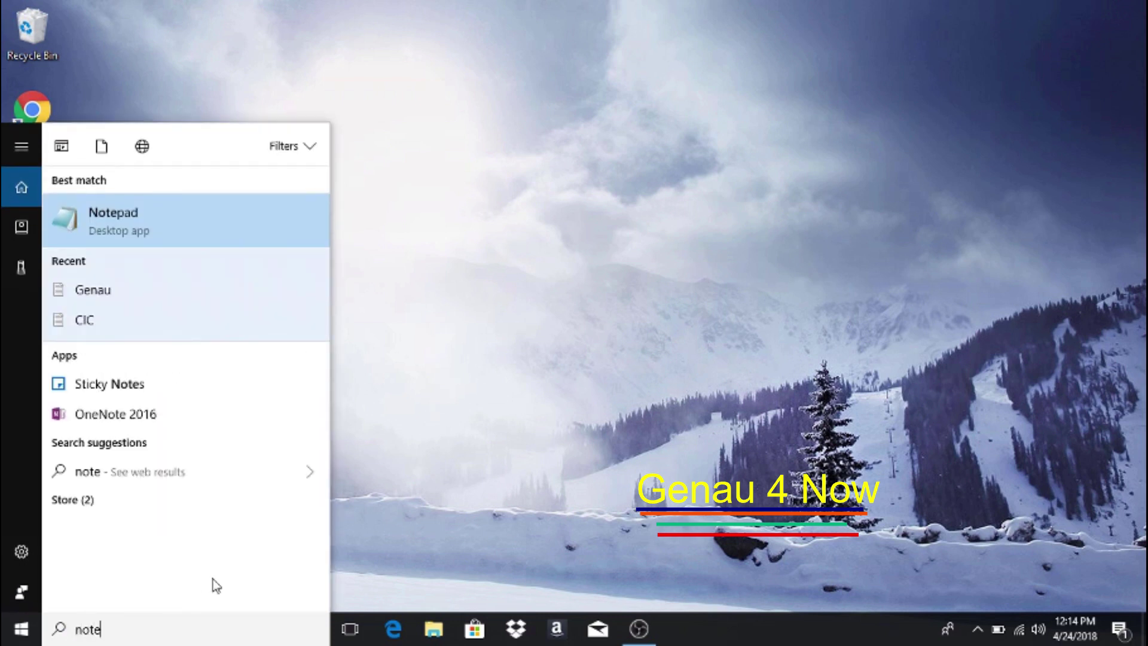
click(142, 238)
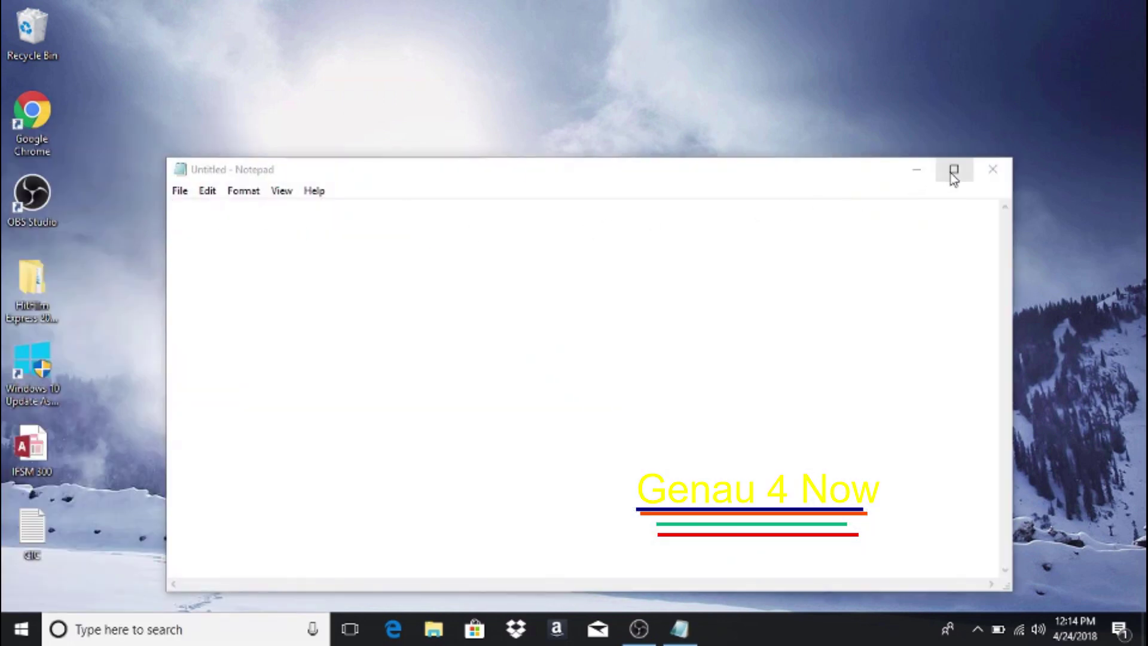
- Maximize Notepad and keep Consolas at size 22 as the display font
click(955, 171)
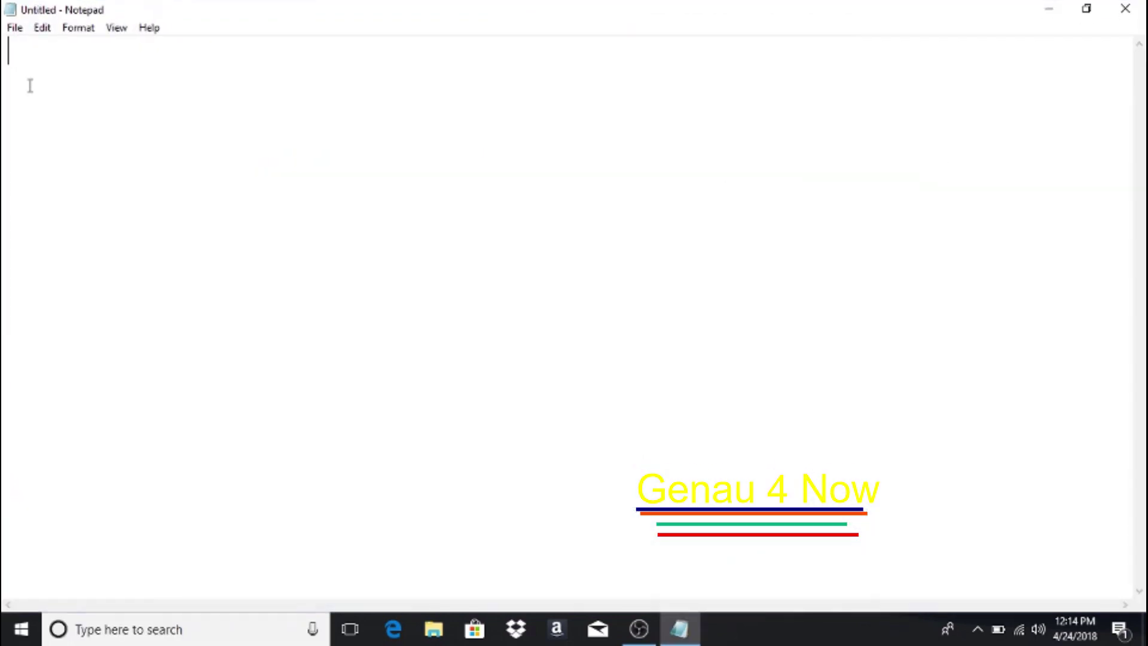
click(78, 32)
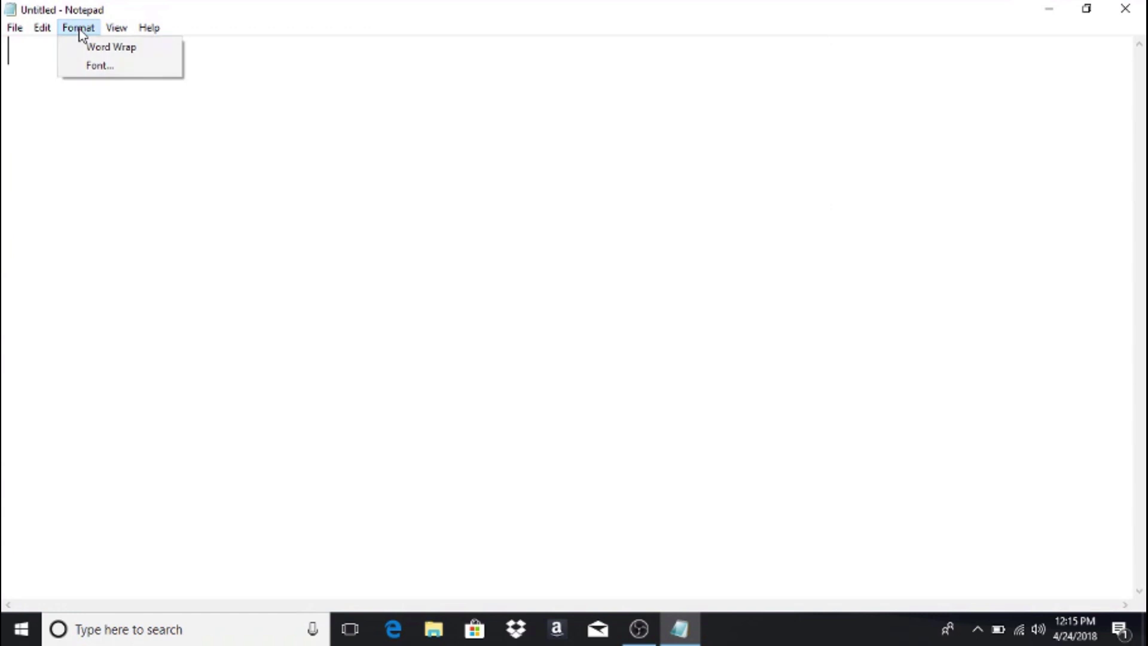
click(89, 69)
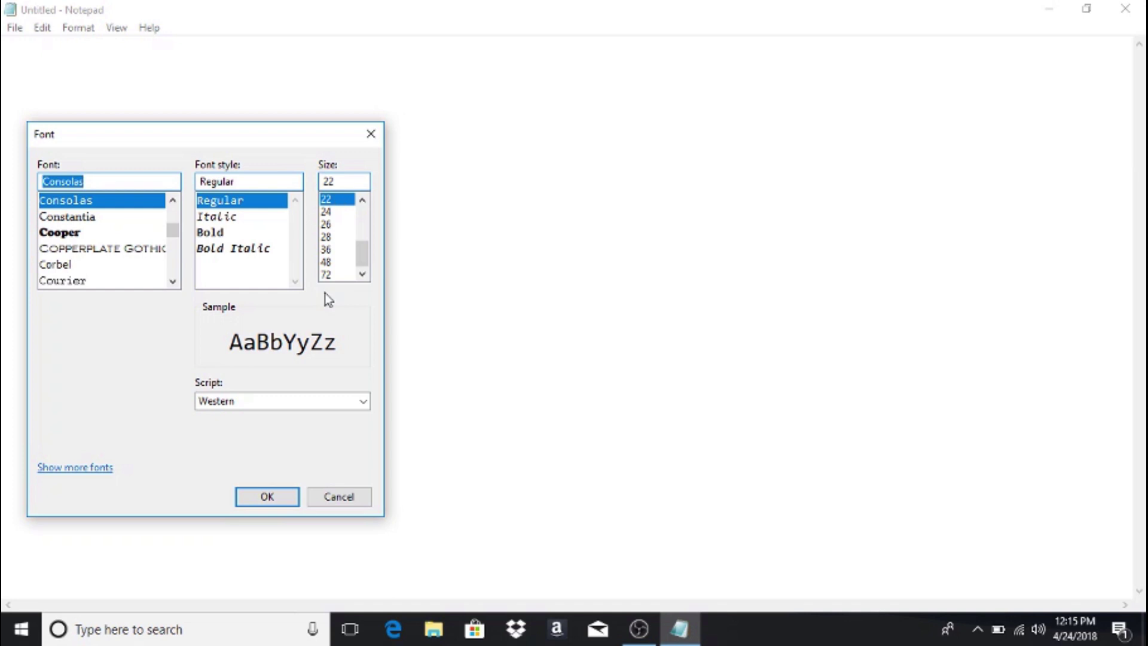
click(267, 497)
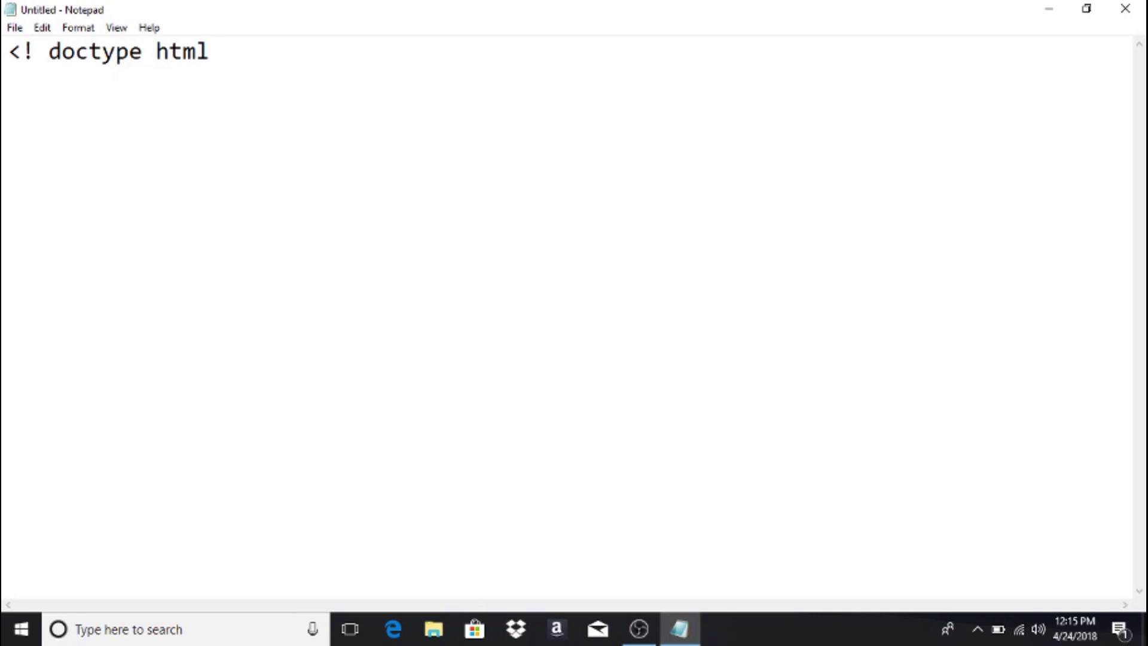
text(>)
- Write the '<! doctype html>' line and an '<html>' tag, with blank lines below
key(Return)
text(<htm)
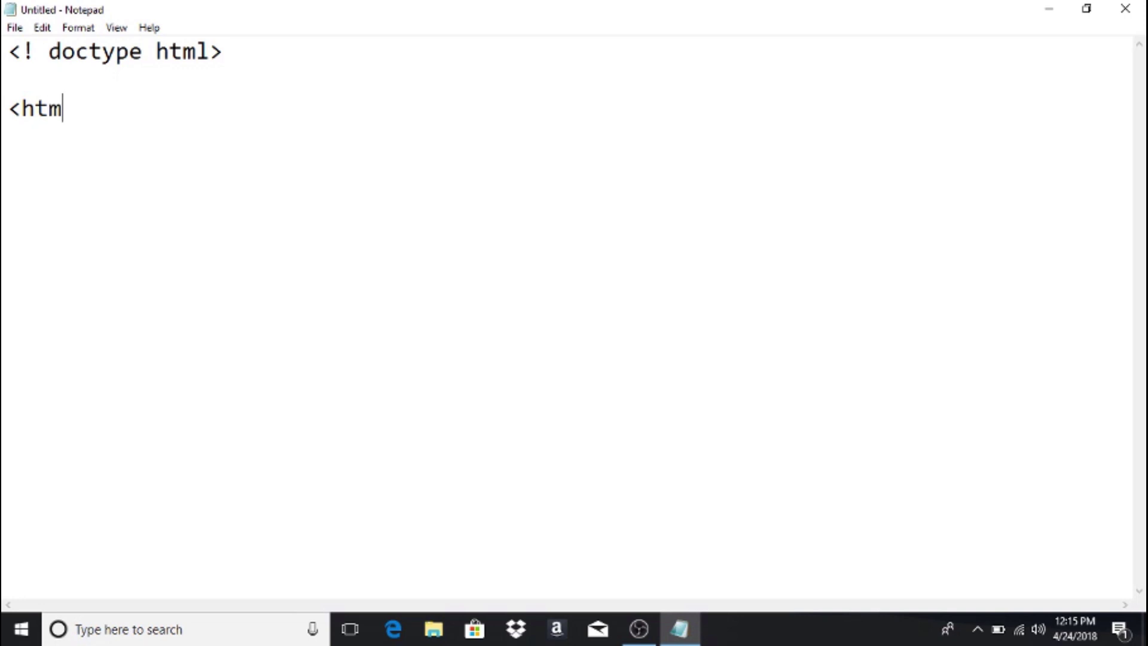
text(;)
key(BackSpace)
text(l)
text(>)
key(Return)
key(Return)
key(Return)
key(Return)
key(Return)
key(Return)
key(Return)
key(Return)
key(Return)
text(<)
text(/)
text(html)
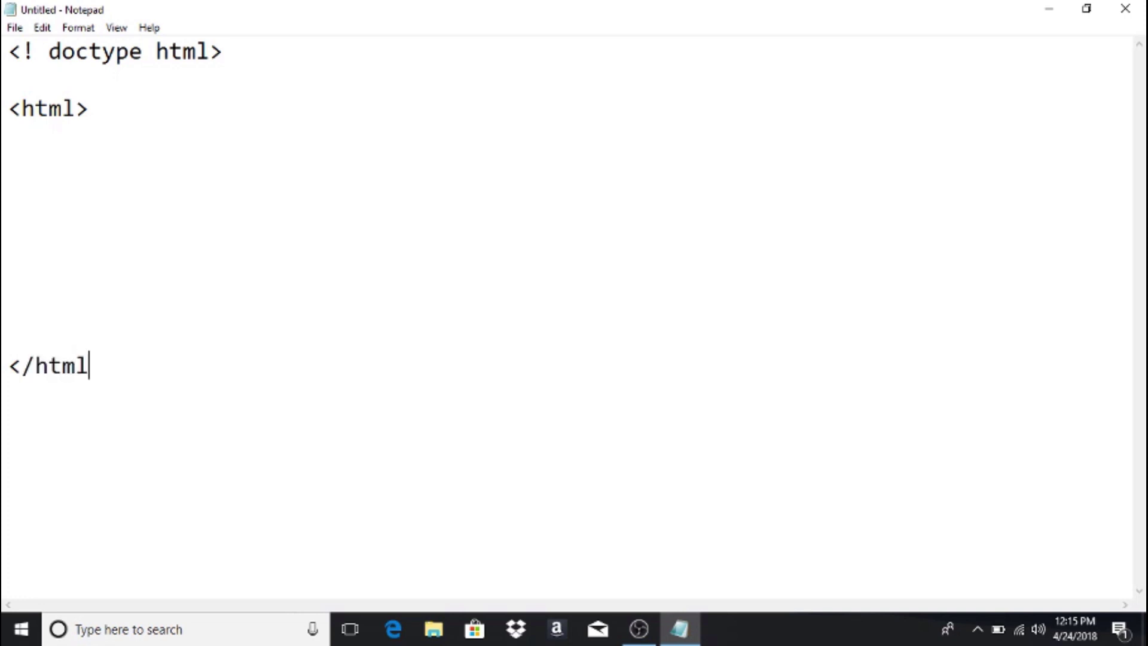
text(>)
- Insert '<head>' under '<html>' and '</head>' above '</html>', fixing the misspelled tag
click(116, 102)
key(Return)
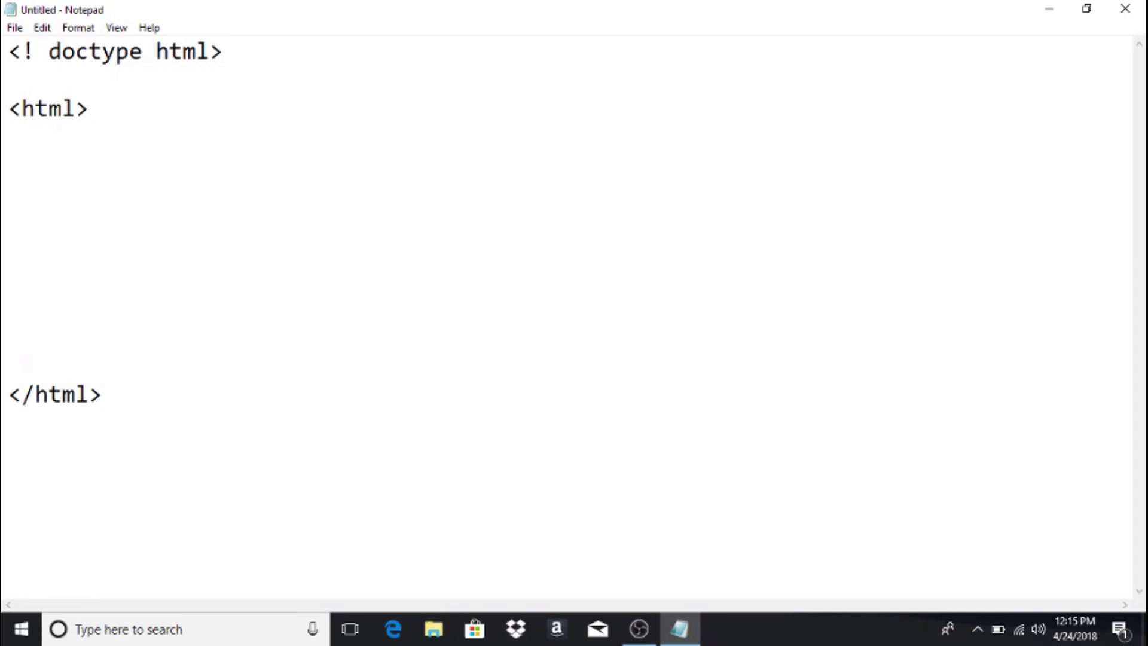
text(<heade)
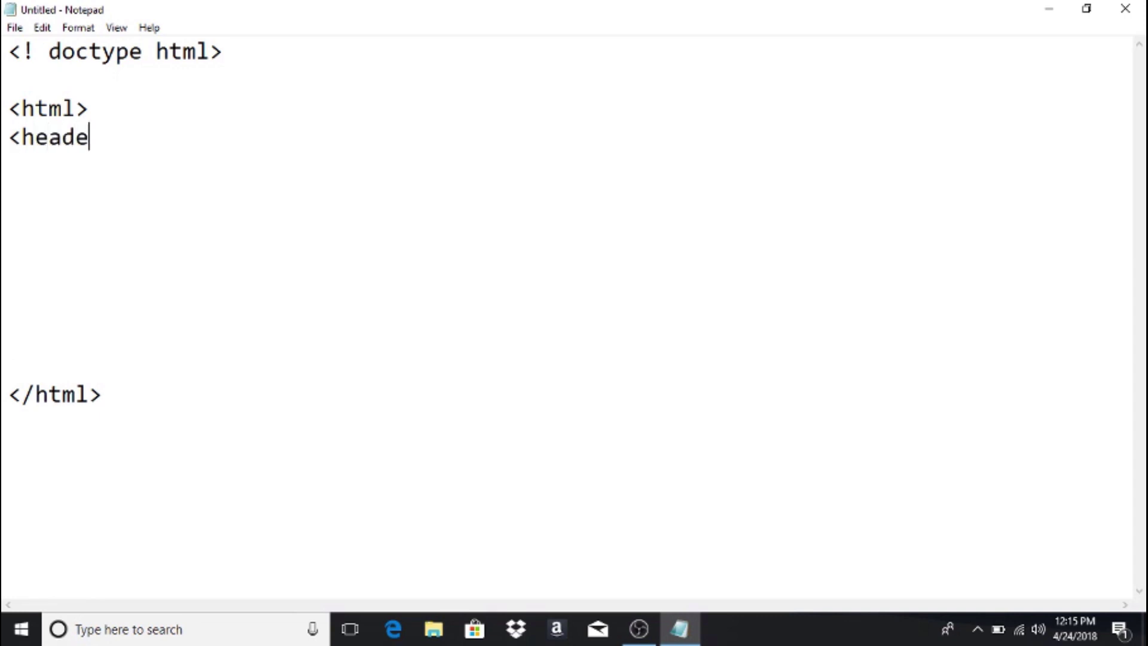
key(BackSpace)
text(>)
click(19, 366)
text(</he)
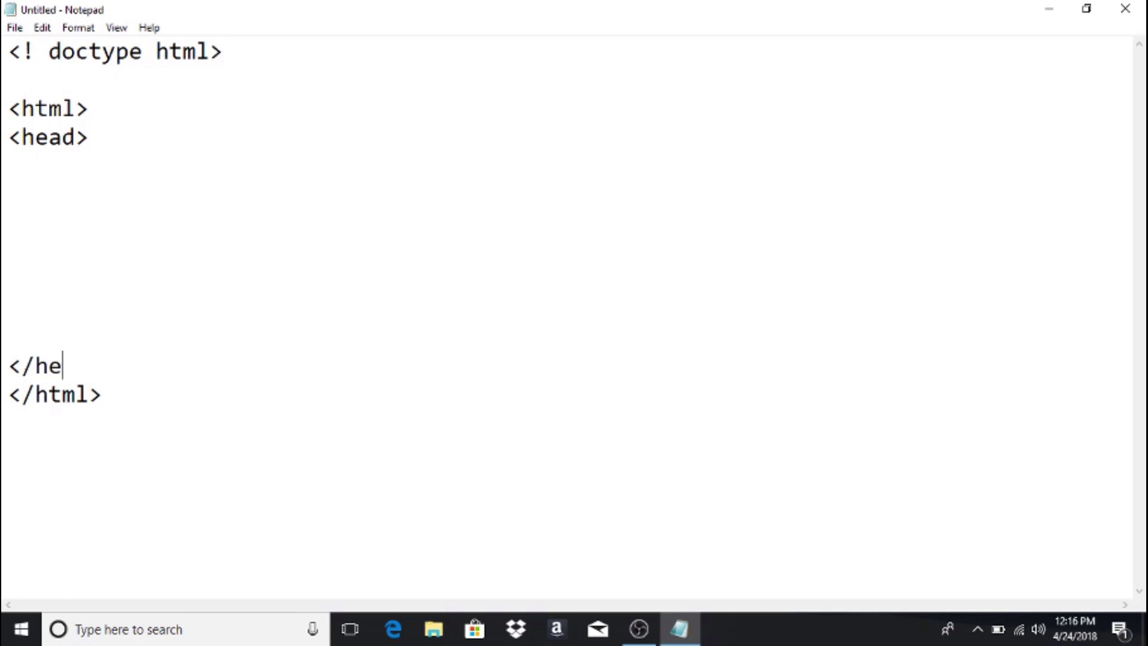
text(ad>)
click(12, 508)
- Add a '<title>Genau For Now' line under '<head>', with '</title>' two lines below
click(125, 129)
key(Return)
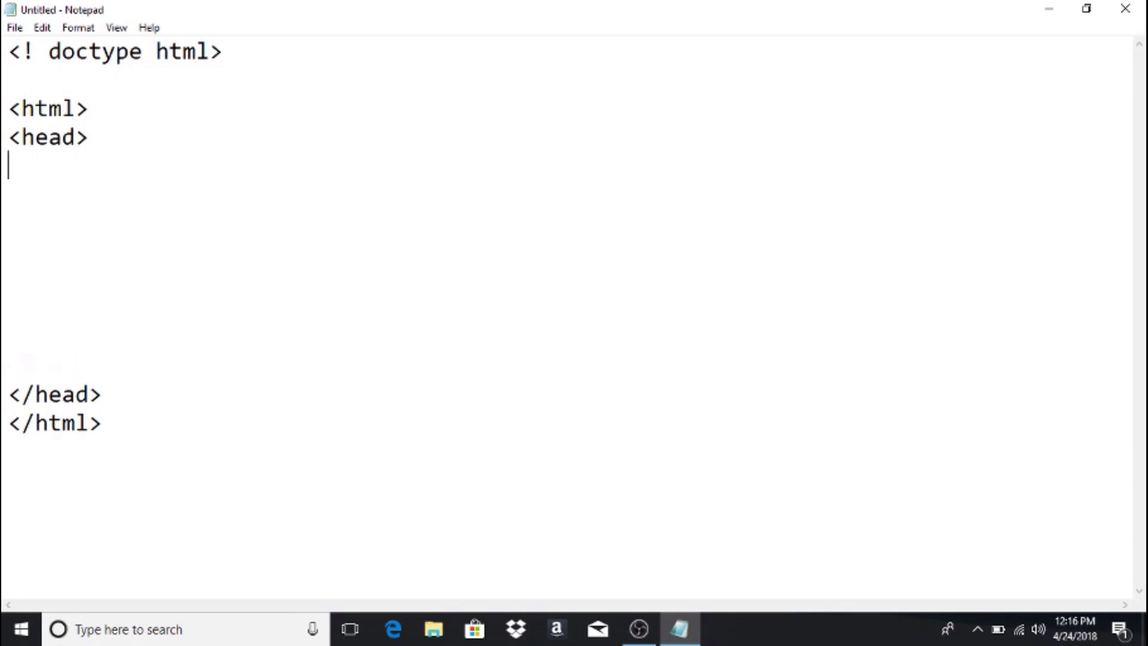
text(<titl)
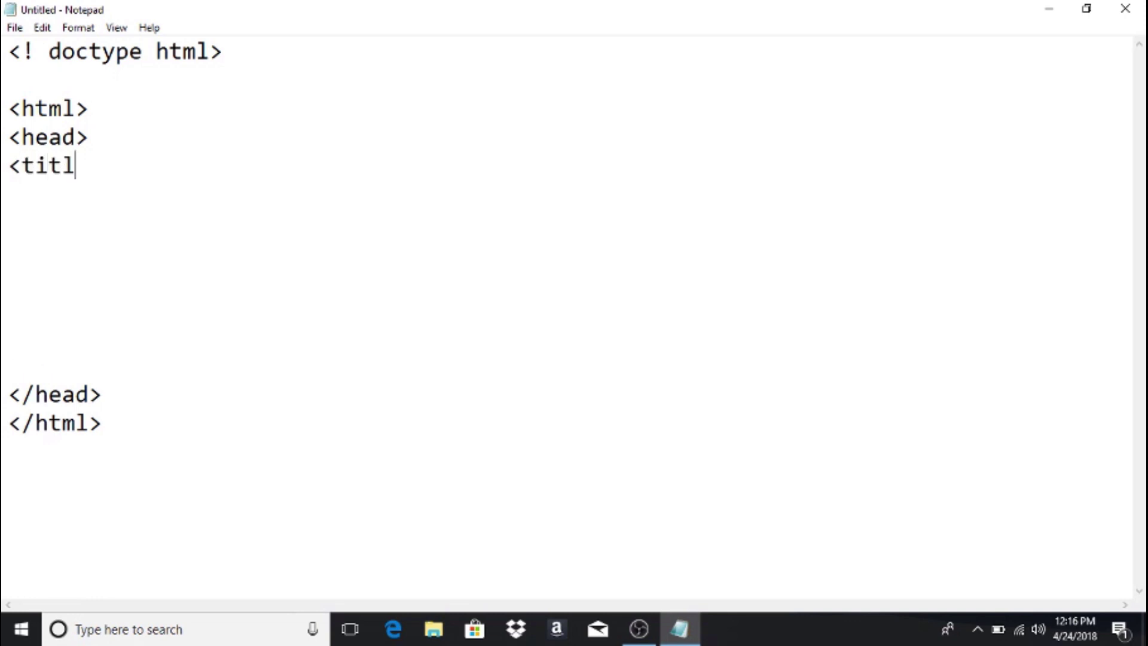
text(e>)
text(Genau )
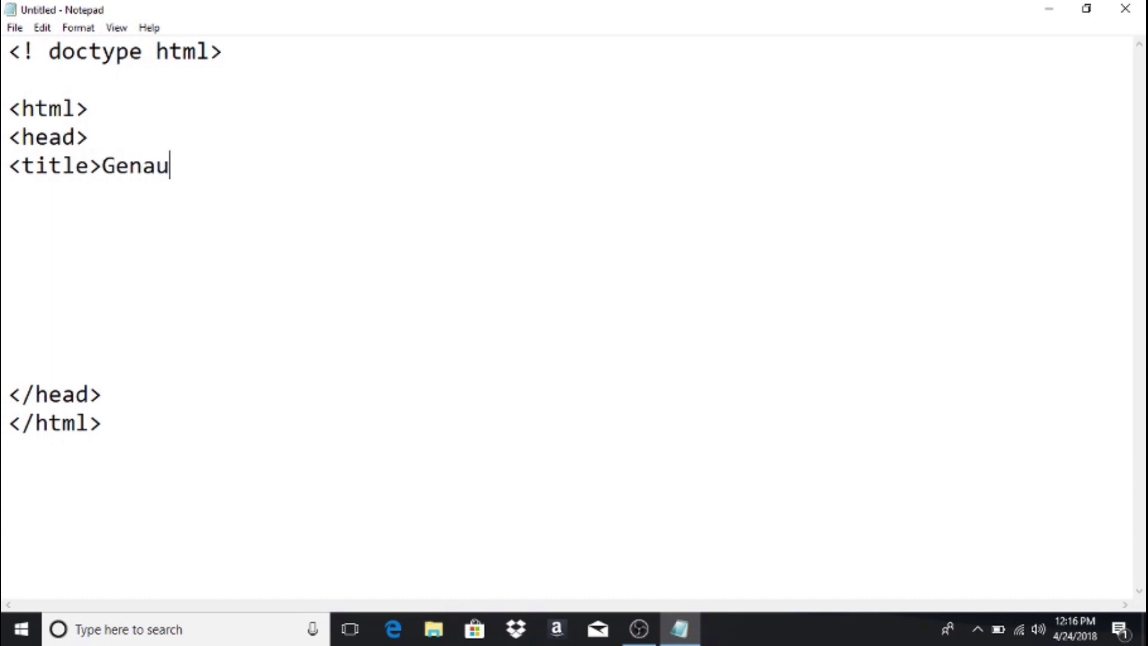
text(For Now)
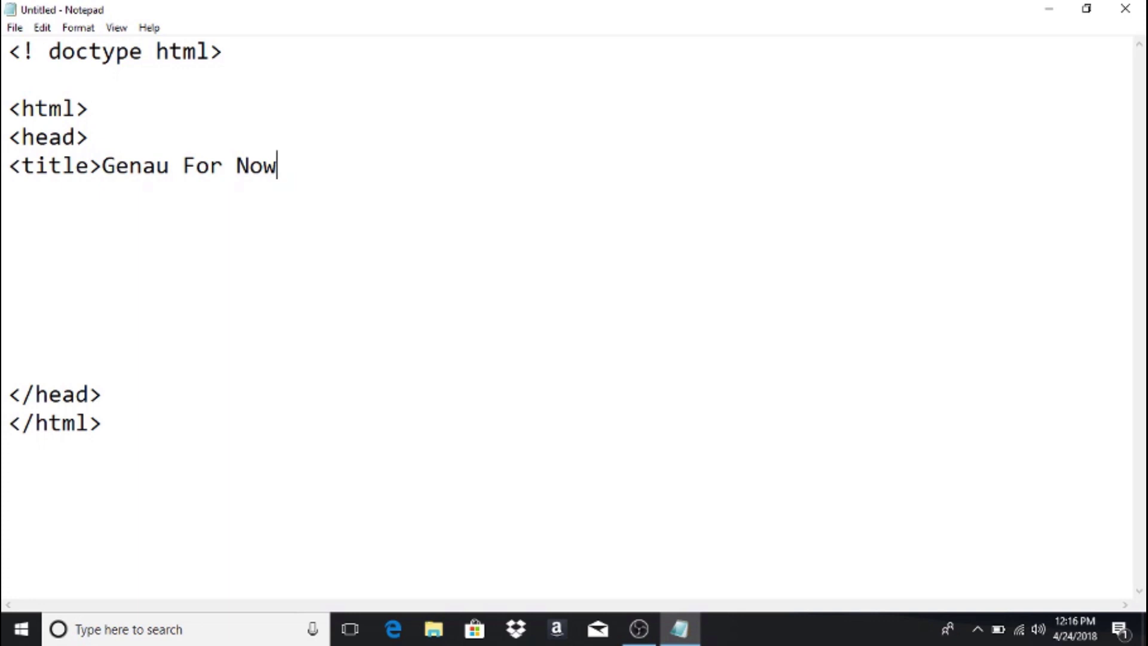
key(Return)
key(Return)
key(Return)
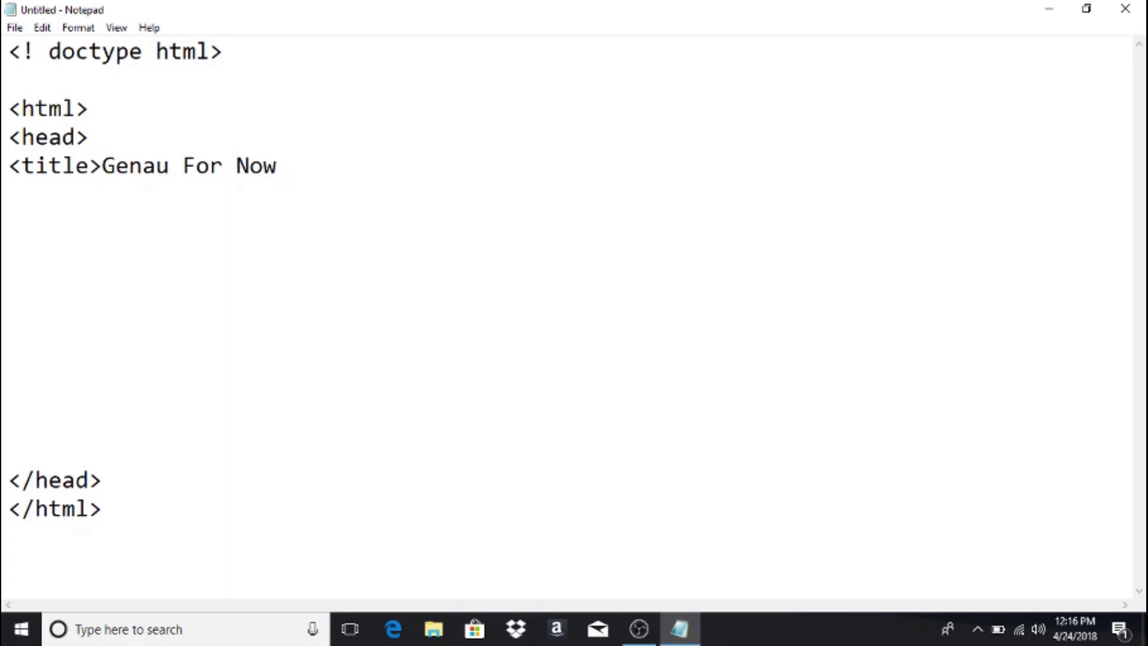
text(</)
text(title)
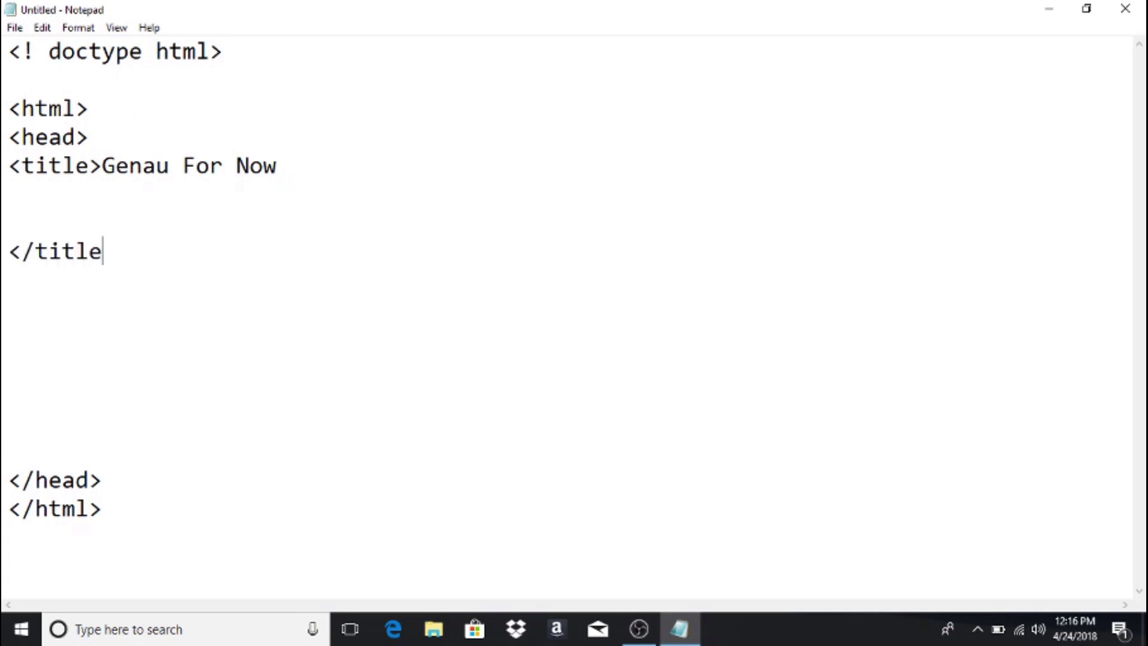
text(>)
click(96, 555)
- Save the document to the Desktop as geanu.txt
click(15, 32)
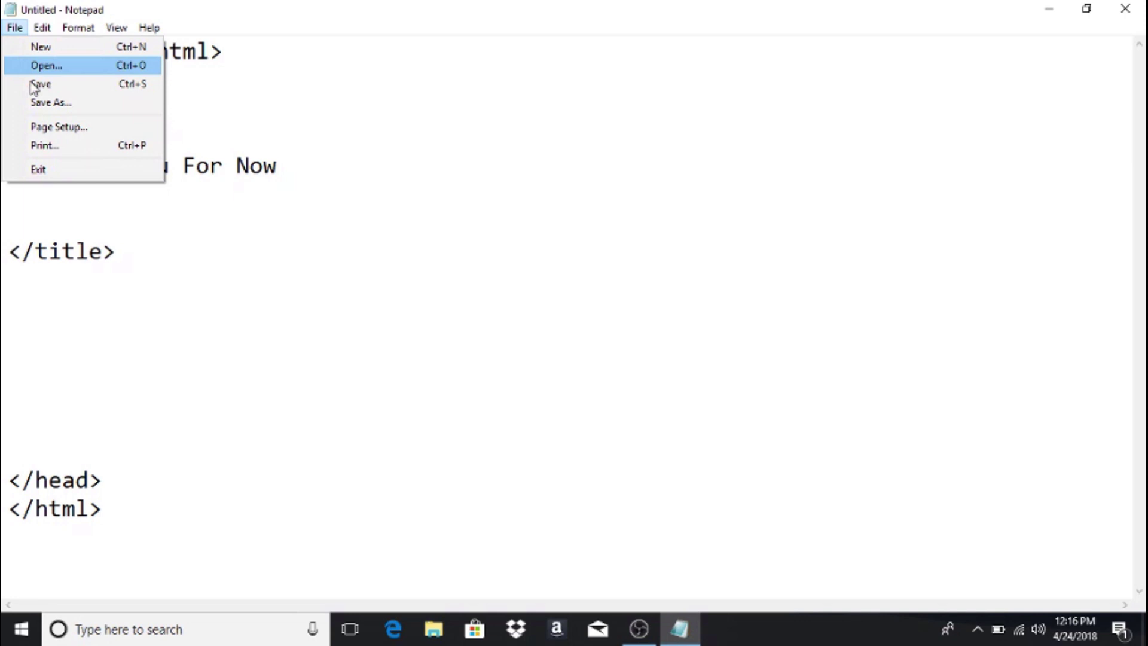
click(41, 102)
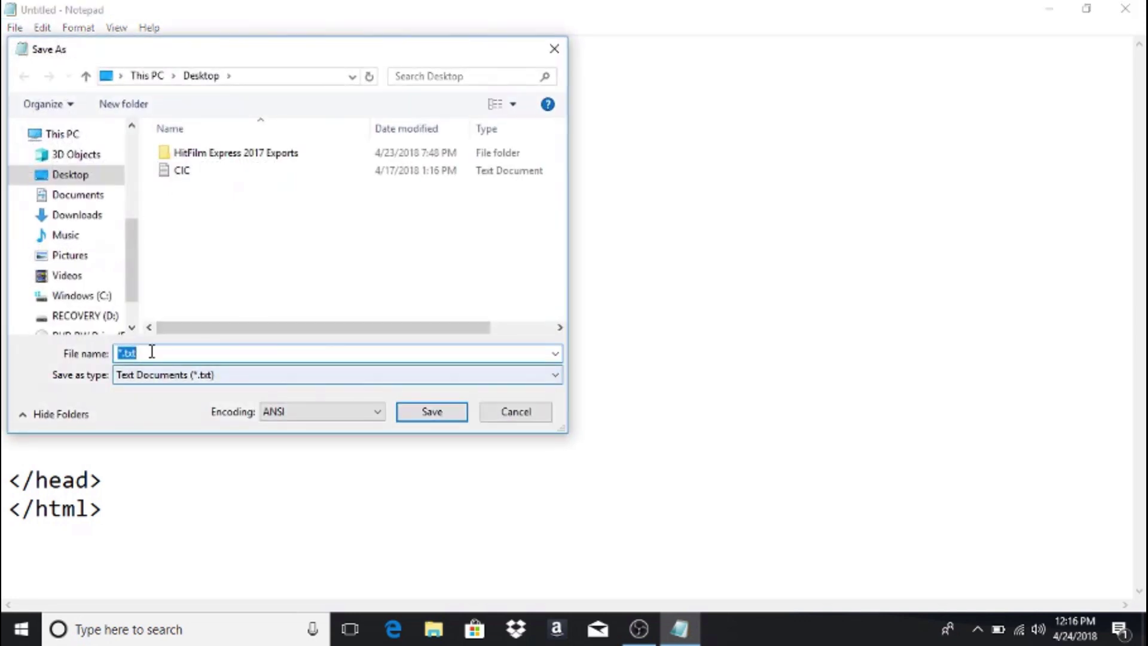
click(126, 353)
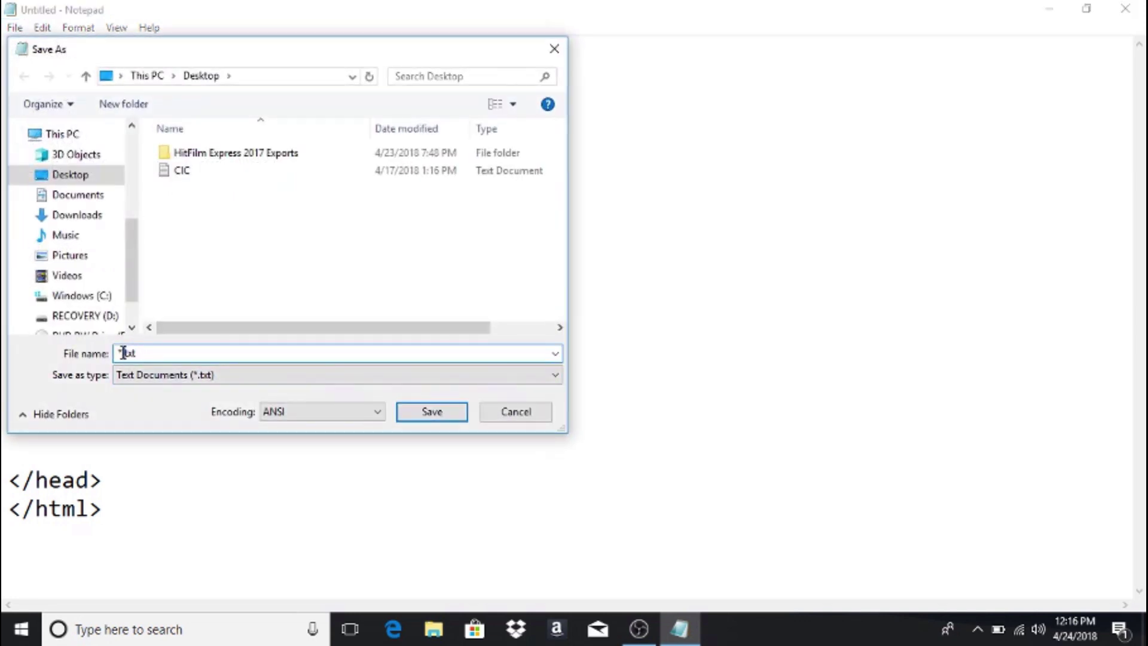
drag(123, 353, 116, 354)
text(ge)
text(anu)
click(418, 419)
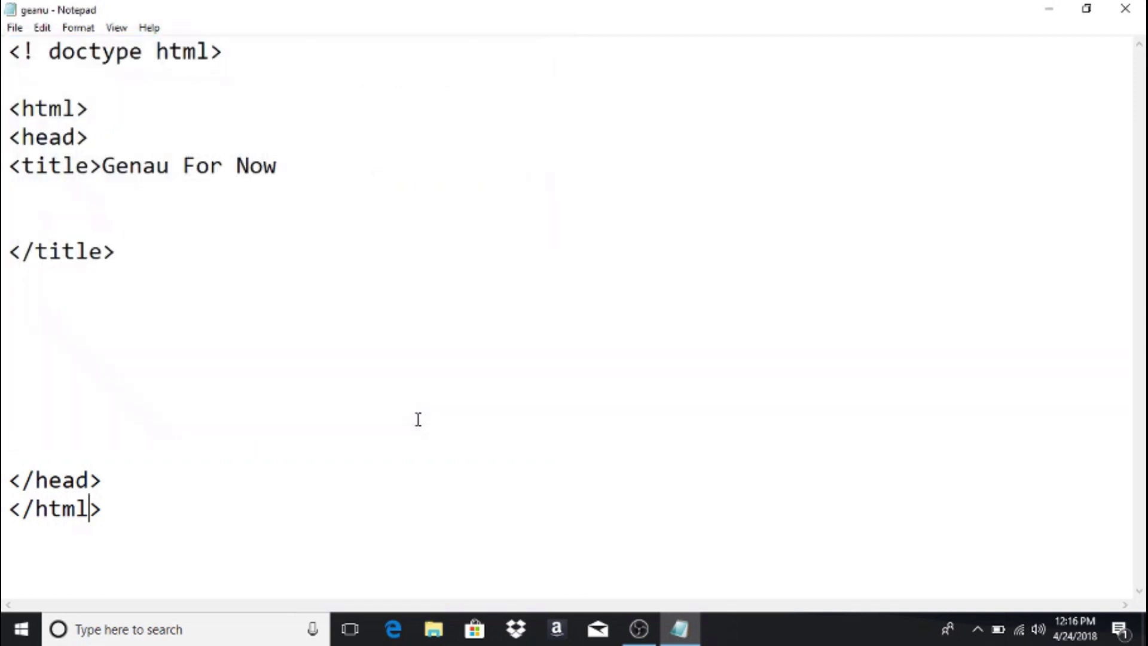
- Save it again on the Desktop as geanu.html
click(14, 28)
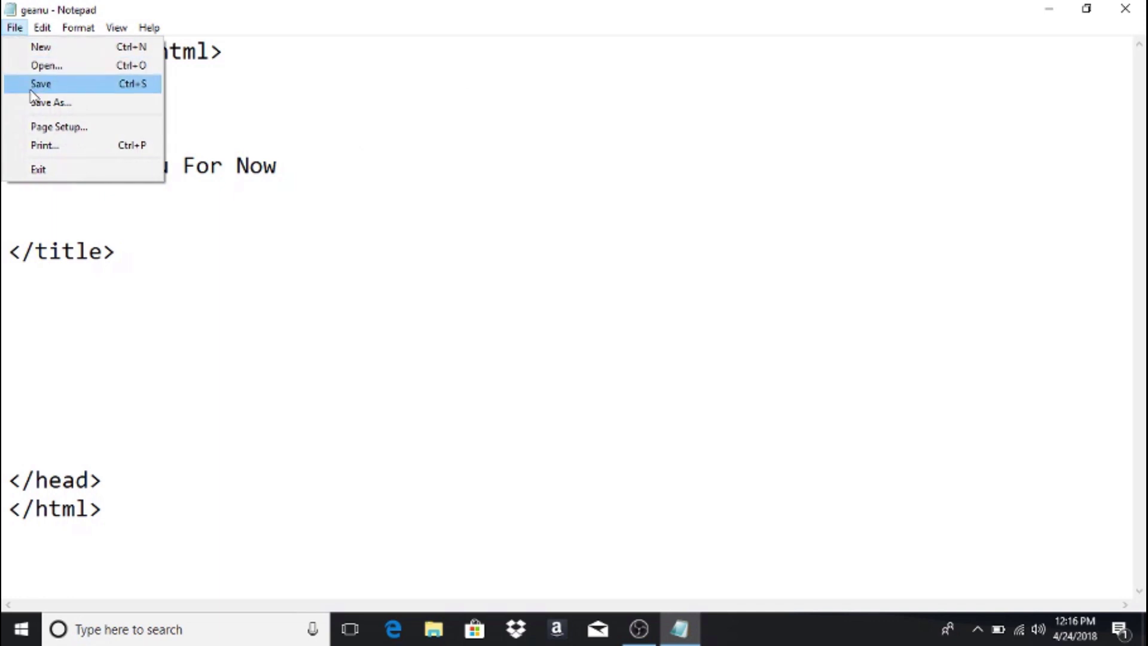
click(38, 105)
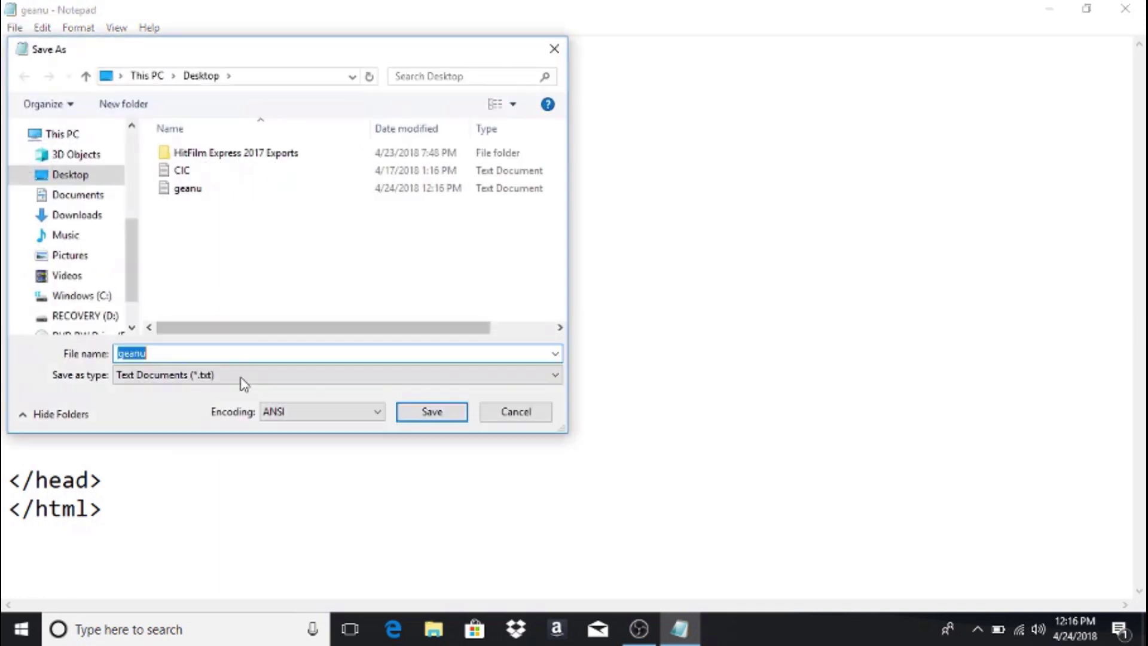
click(189, 353)
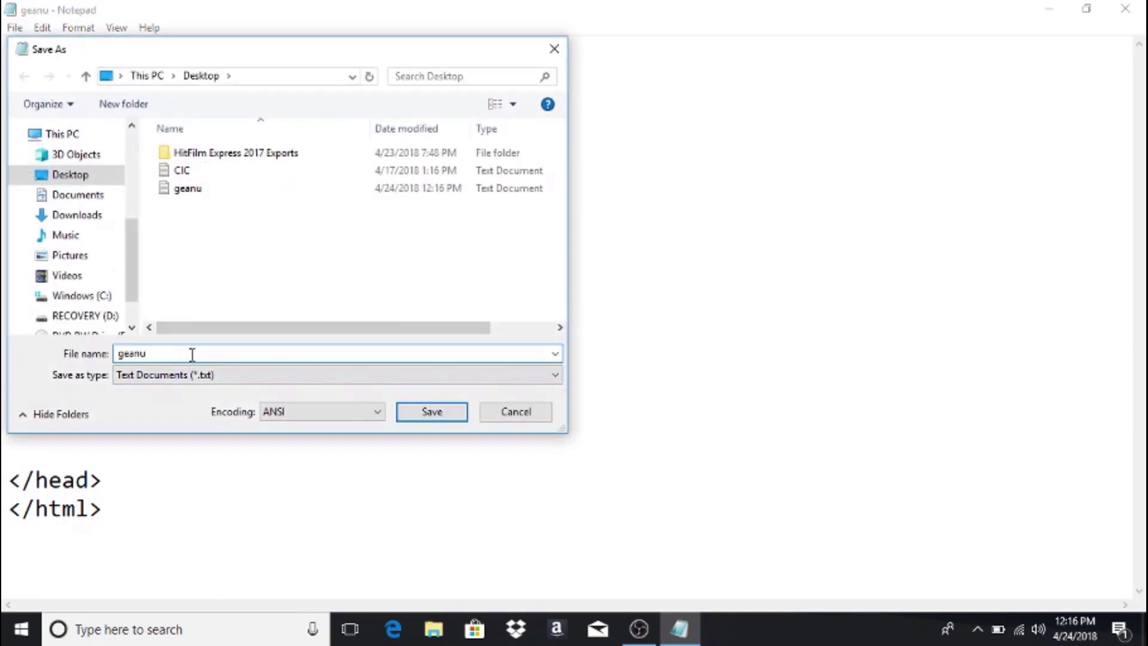
text(.html)
click(447, 417)
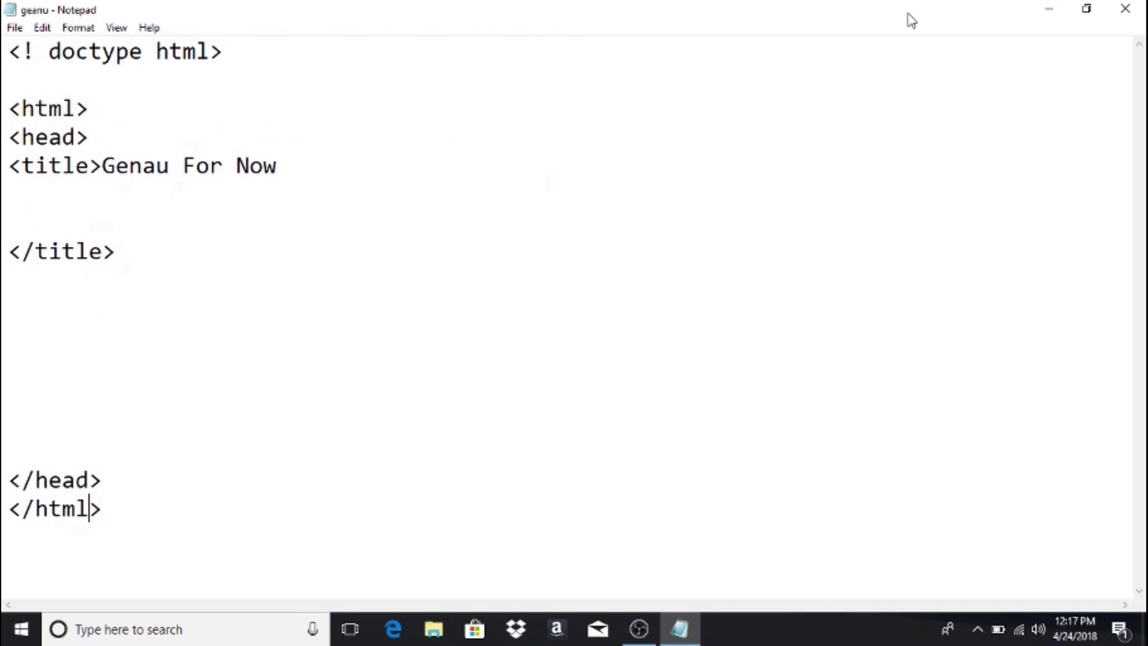
- Open geanu.html from the Desktop in Chrome, titled 'Genau For Now', then return to Notepad
click(1044, 17)
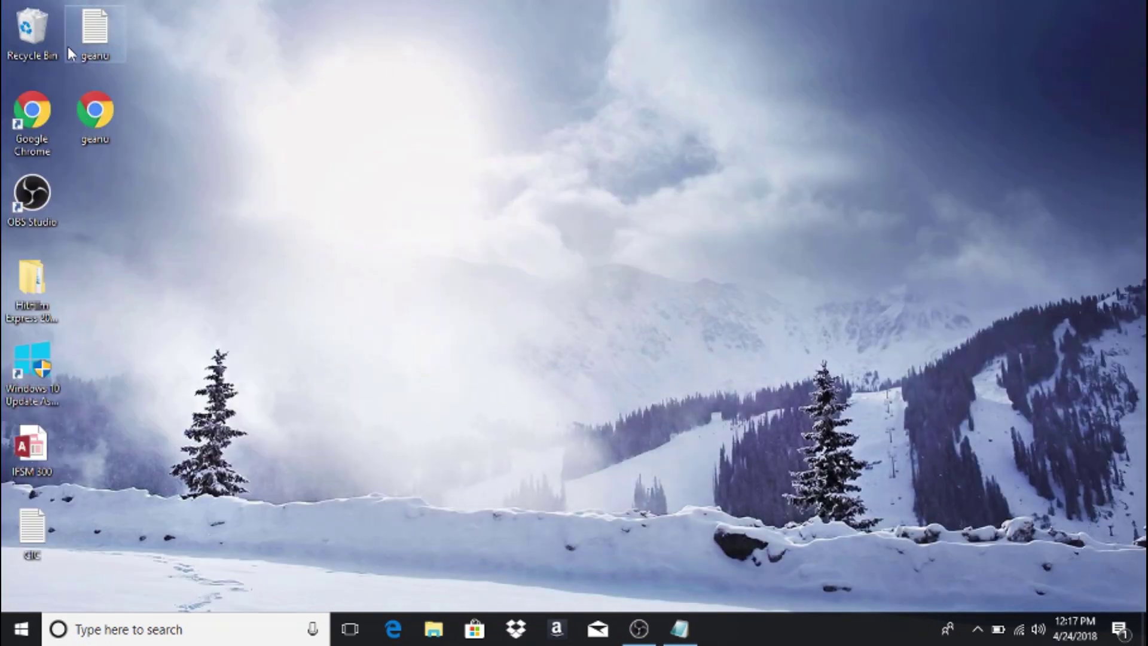
double_click(103, 111)
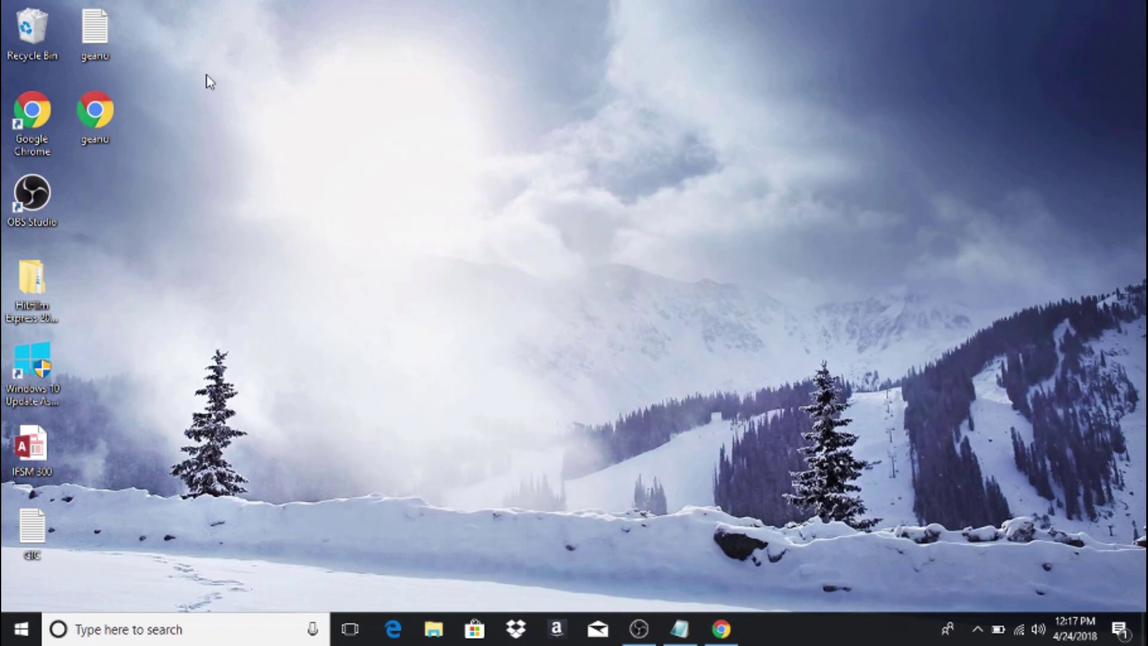
click(679, 631)
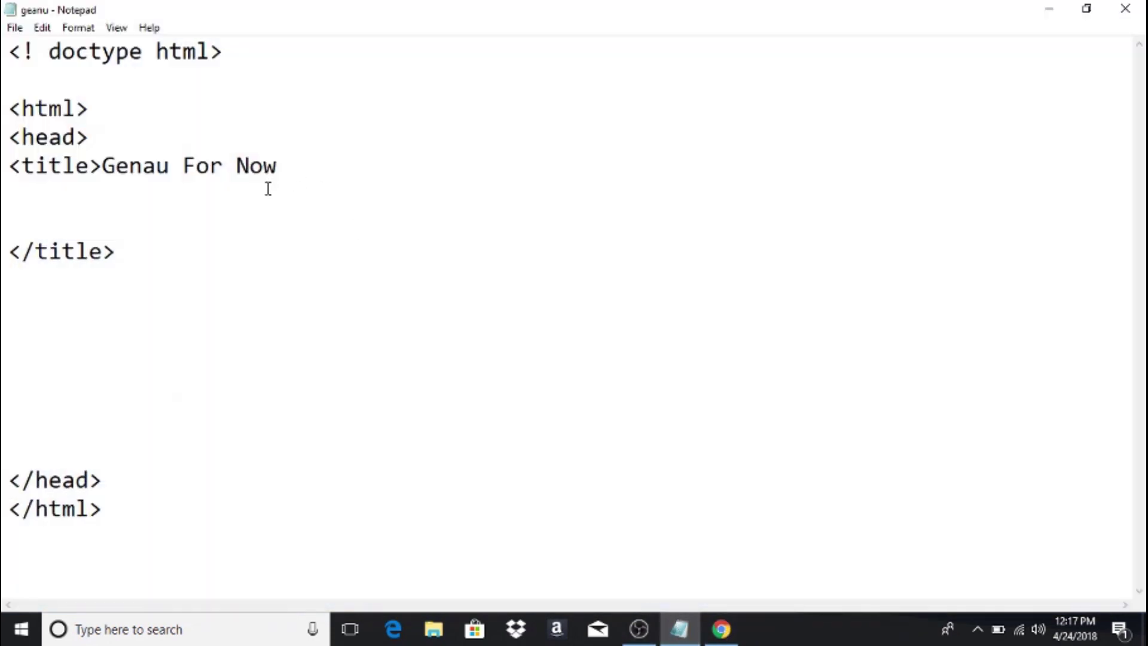
- Add a '<body>Welcome to Genau For Now' line and a closing '</body>' tag below the title
click(139, 250)
key(Return)
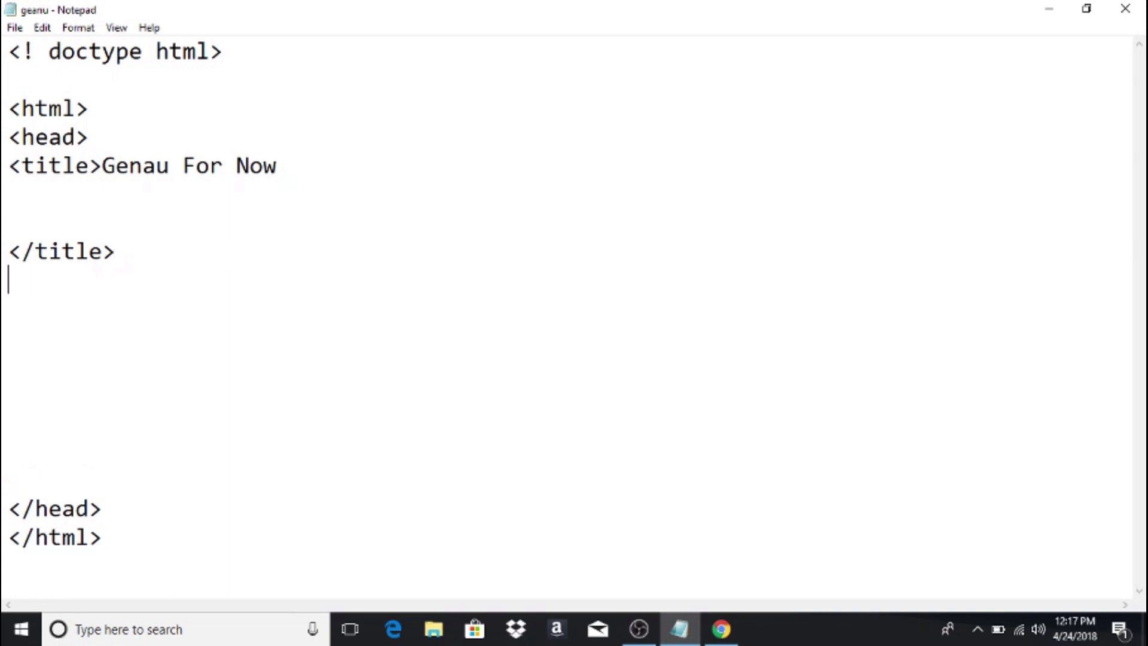
text(<b)
text(ody)
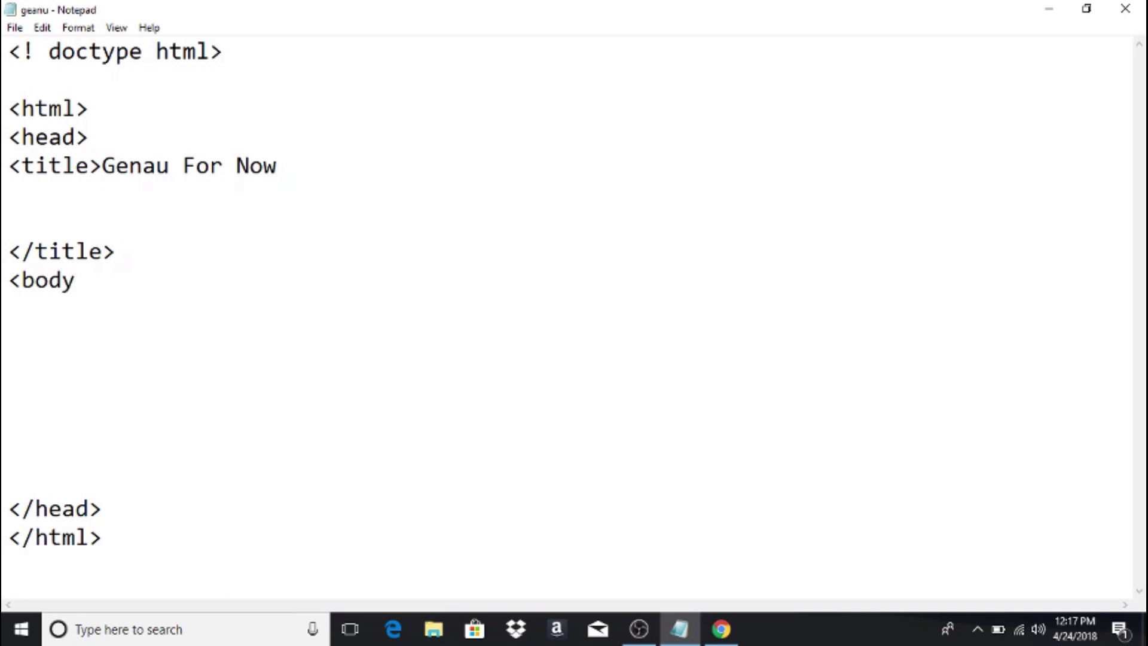
text(>W)
text(elcom)
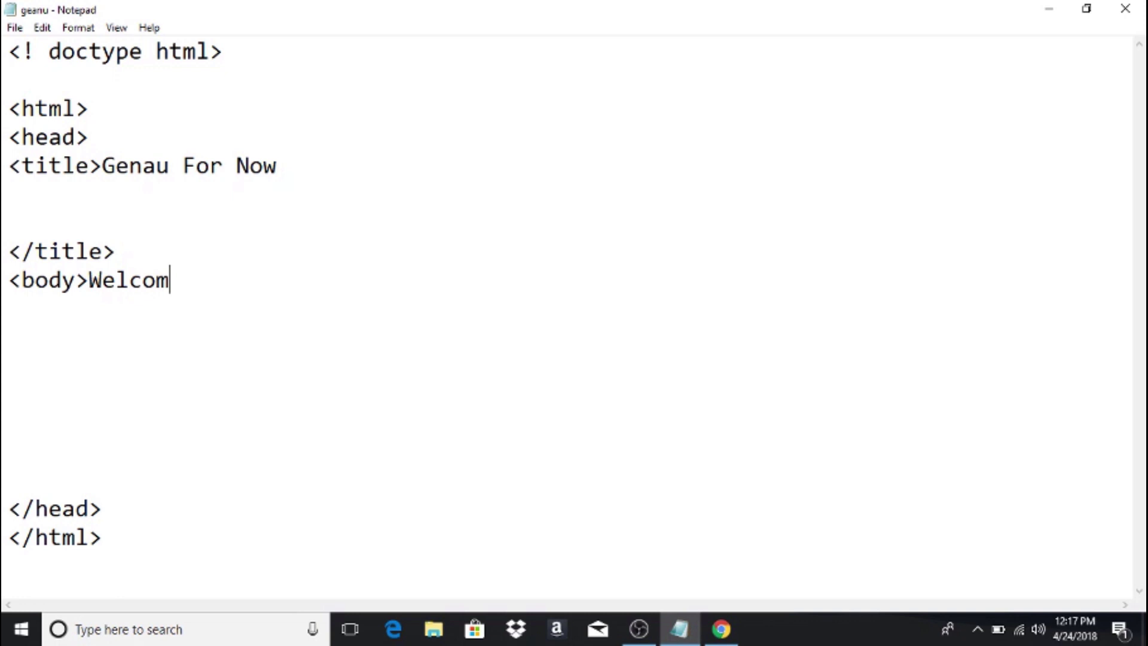
text(e to )
text(Genau F)
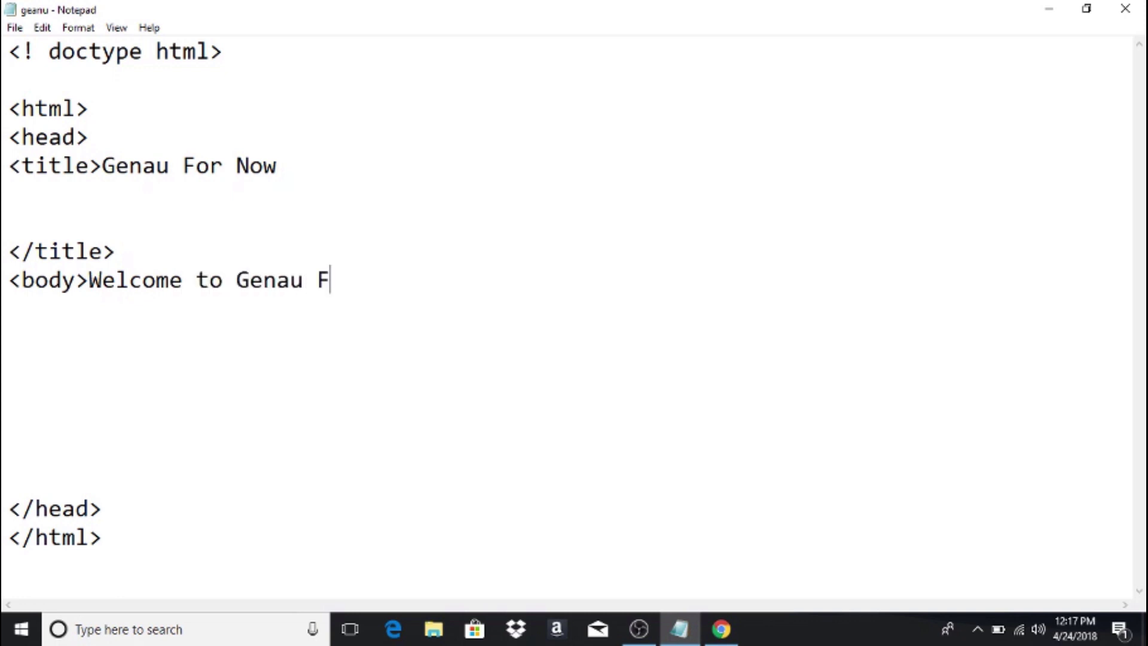
text(or Now)
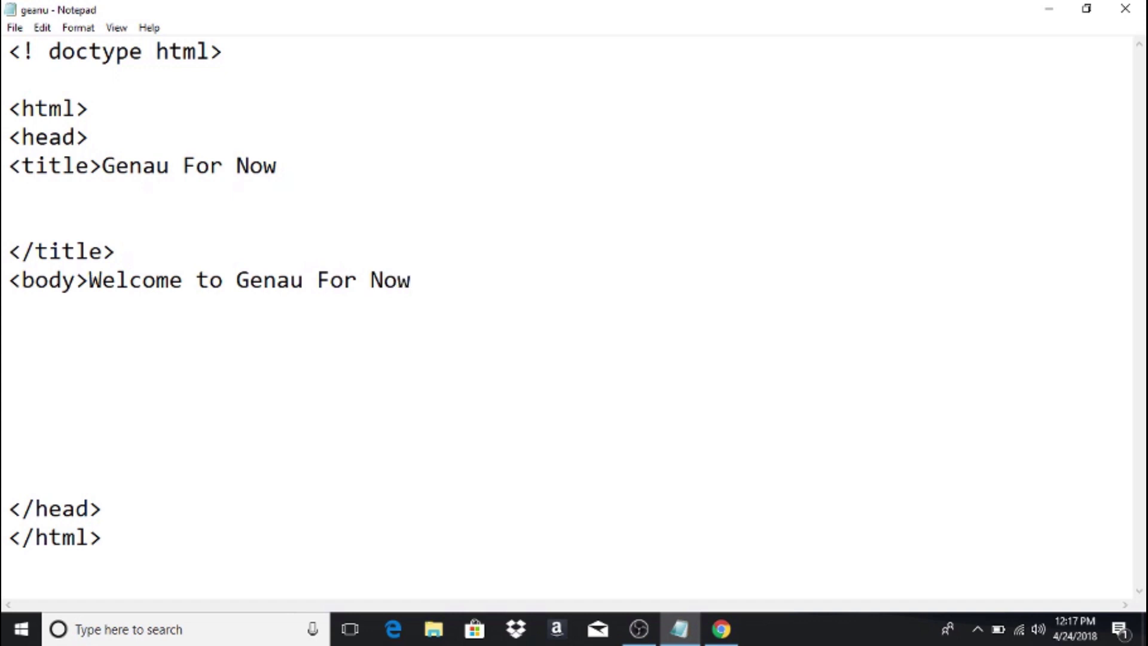
key(Return)
key(Return)
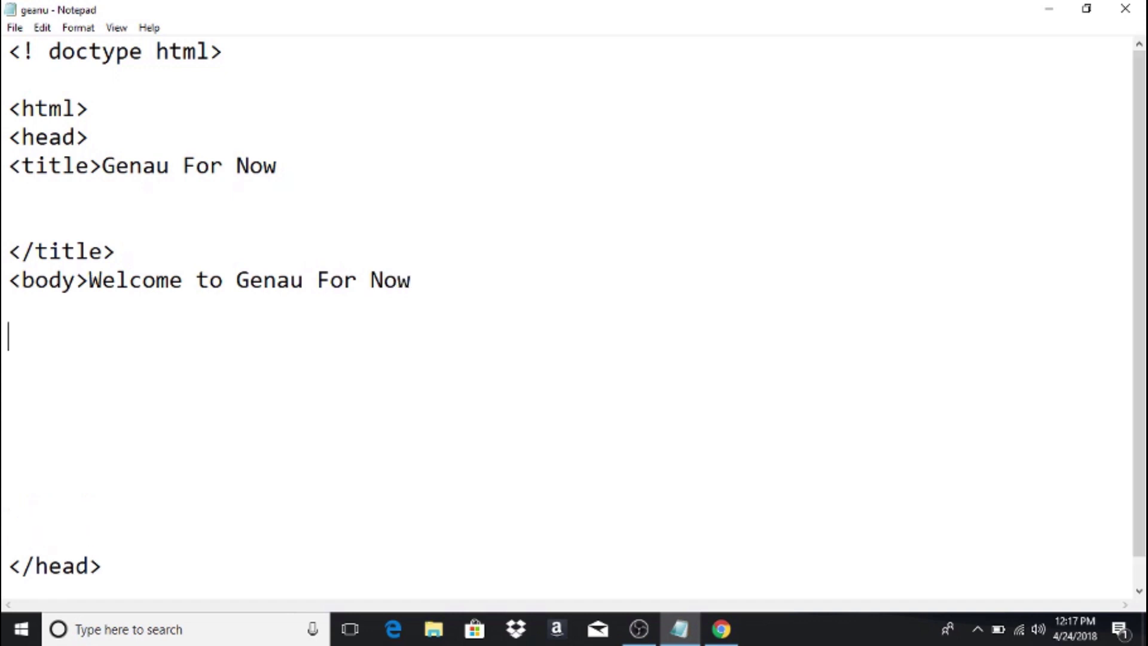
text(</b)
text(ody>)
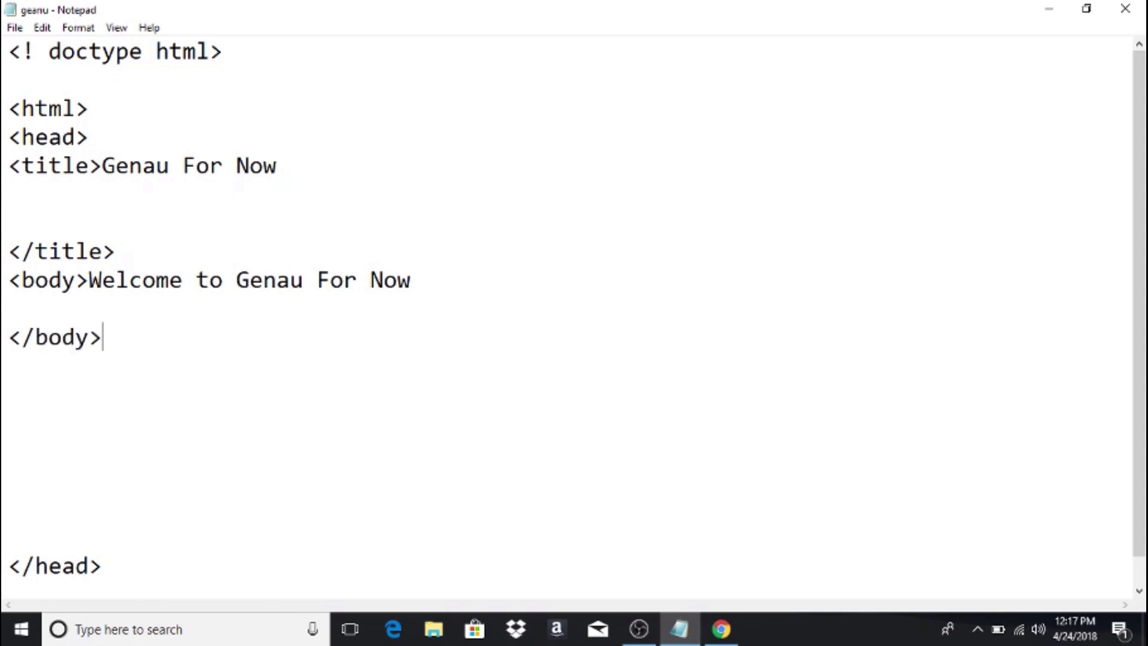
click(315, 372)
click(11, 27)
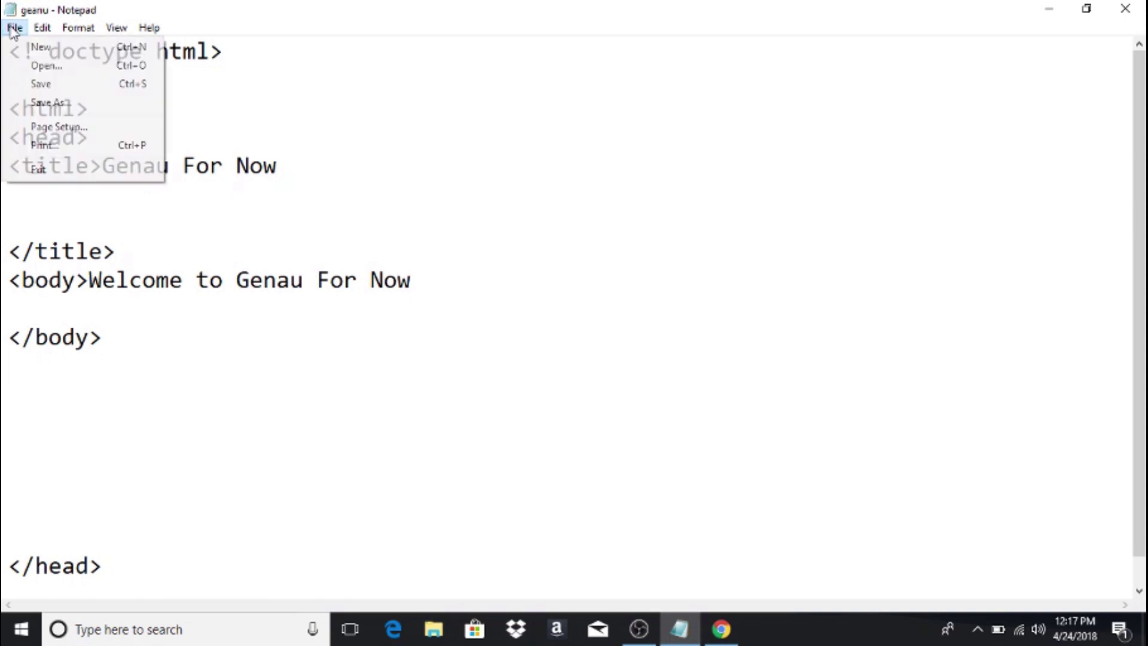
- Save and view 'Welcome to Genau For Now' in Chrome, then return to Notepad
click(26, 83)
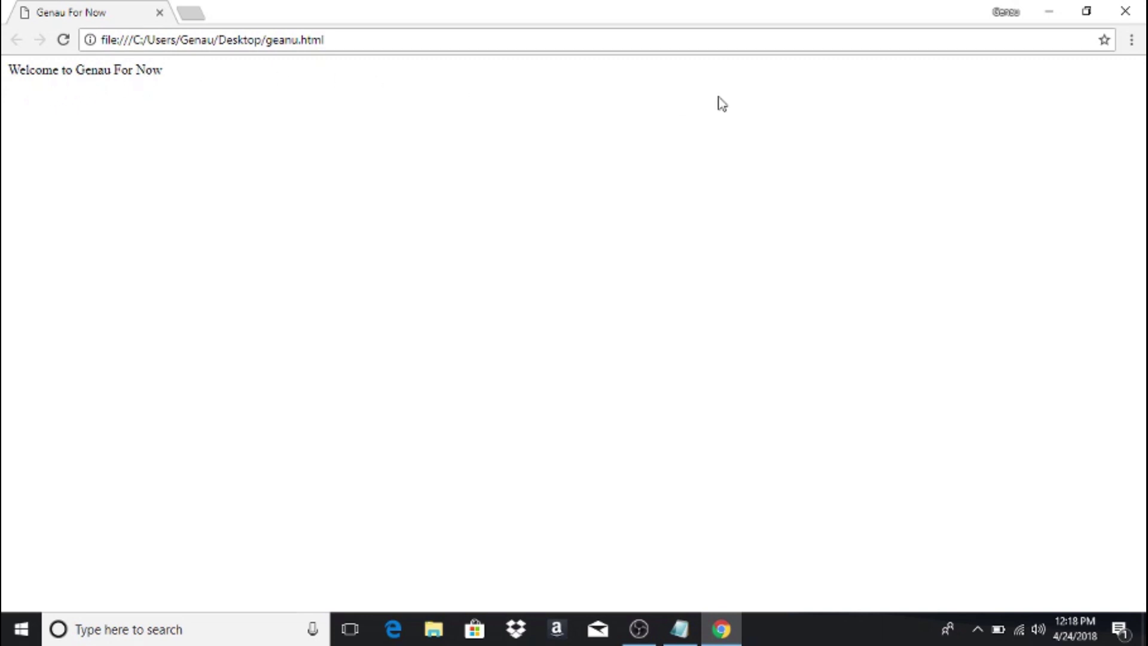
click(1050, 11)
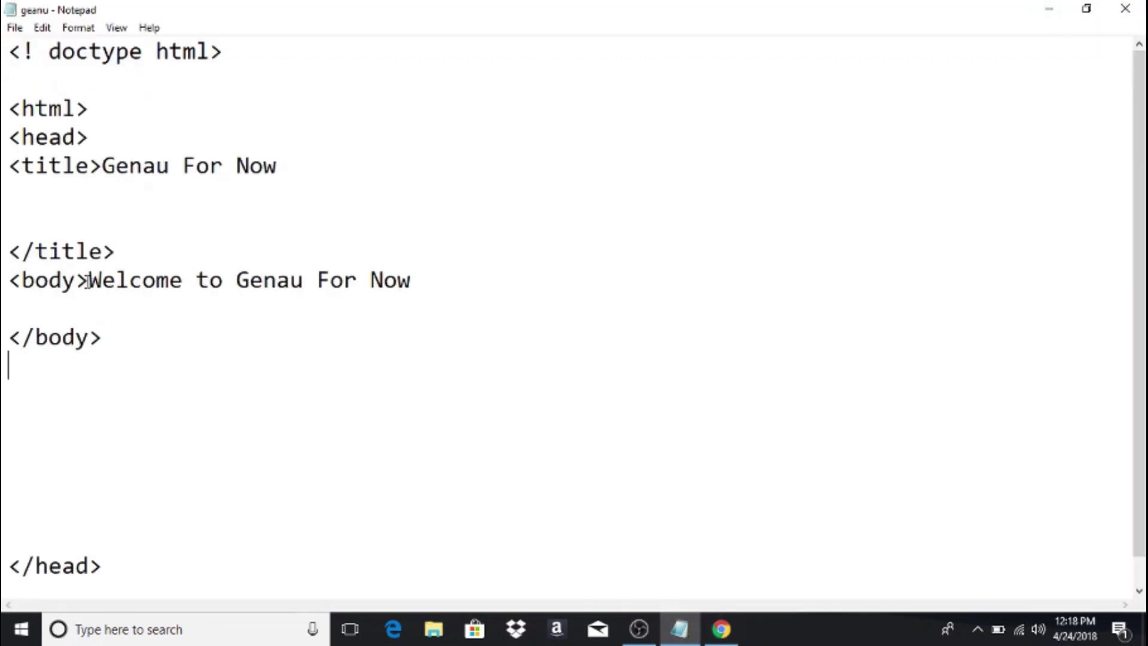
text(<)
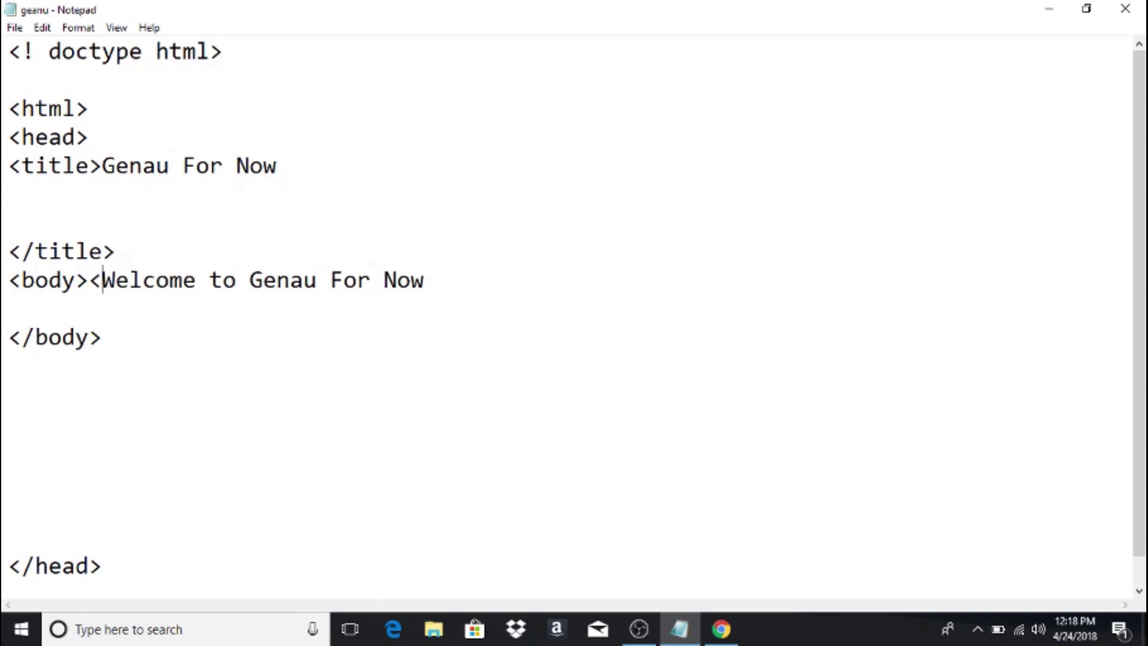
text(center)
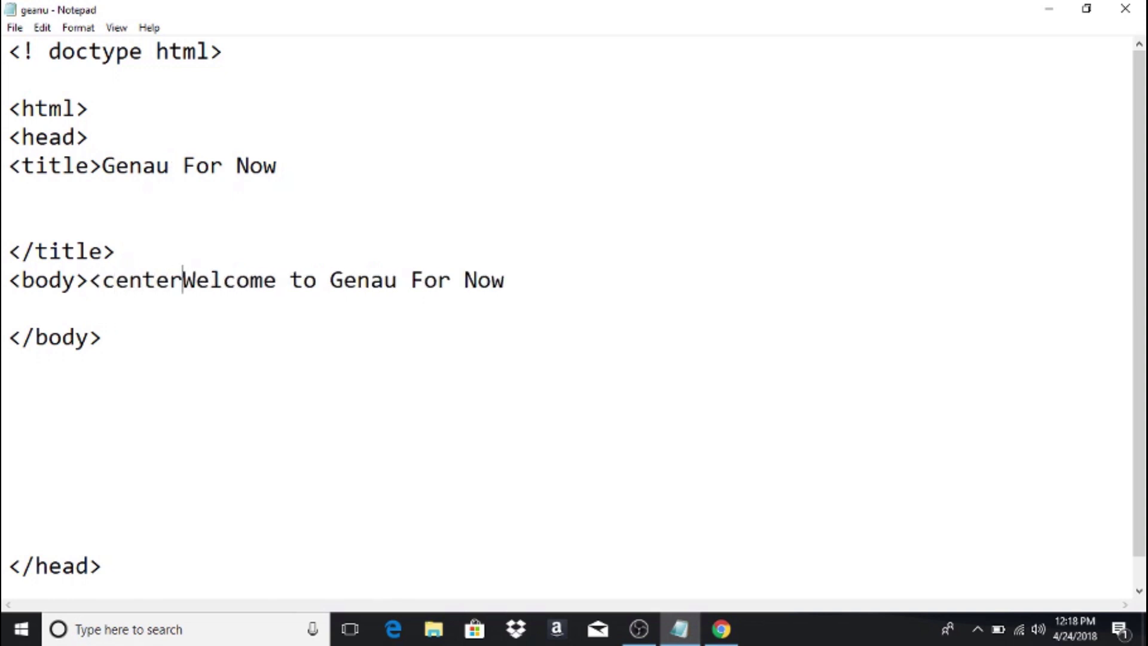
text(>)
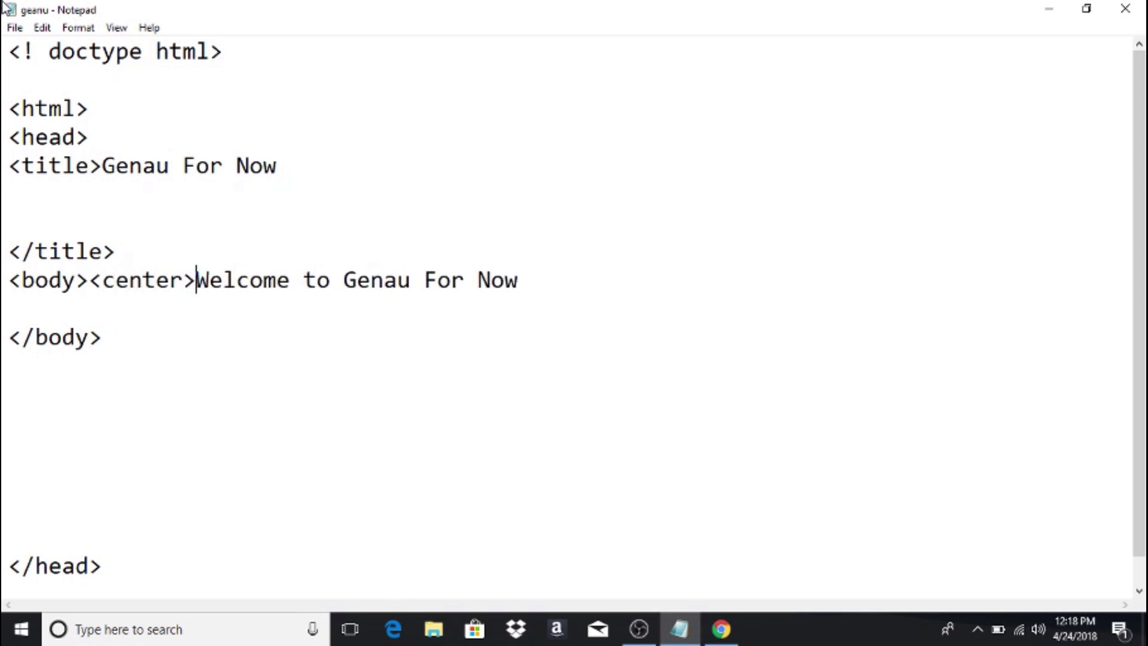
- Put '<center>' before the welcome text and start '</center>' after '</body>'
click(115, 336)
text(</c)
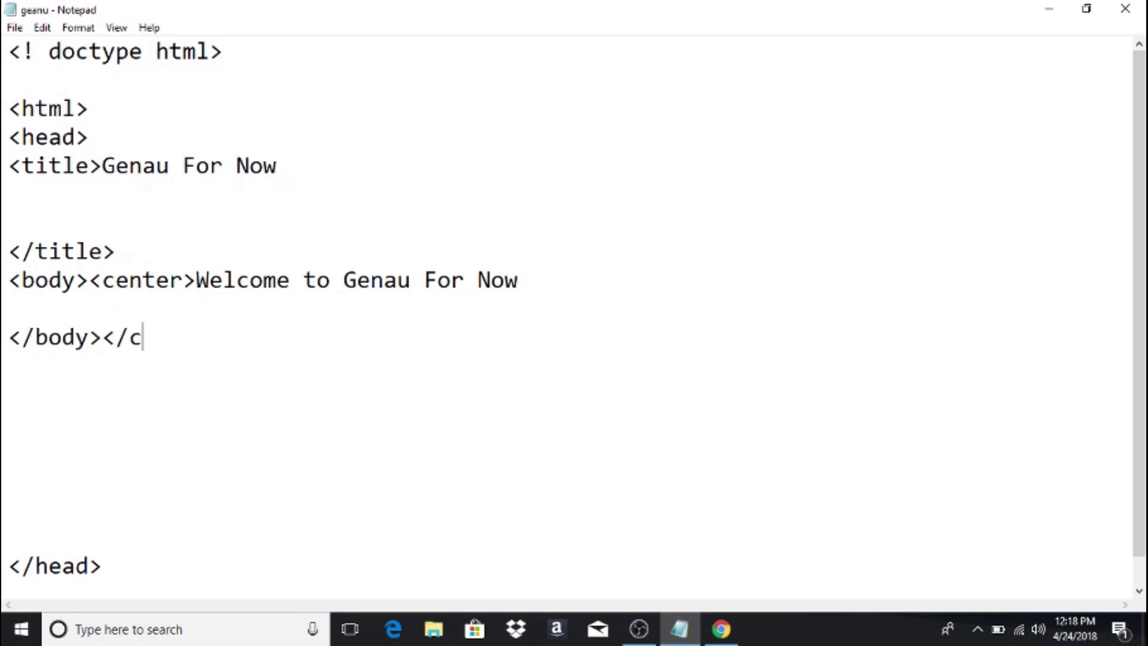
text(enter)
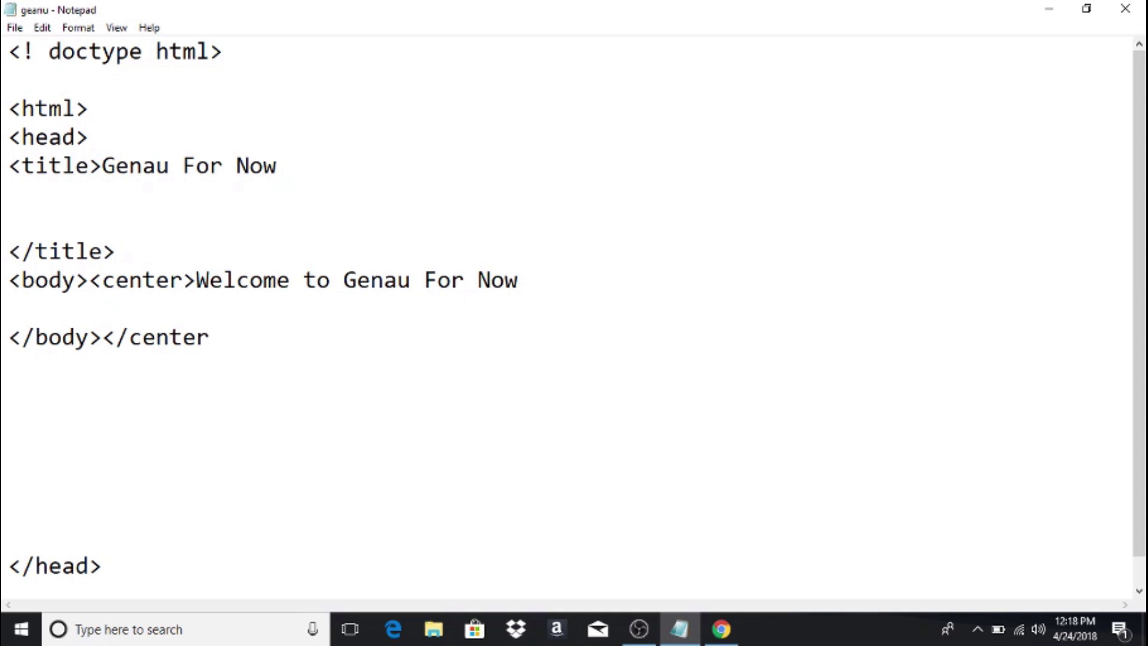
text(>)
- Reload the Chrome preview to show 'Welcome to Genau For Now' centred
click(727, 630)
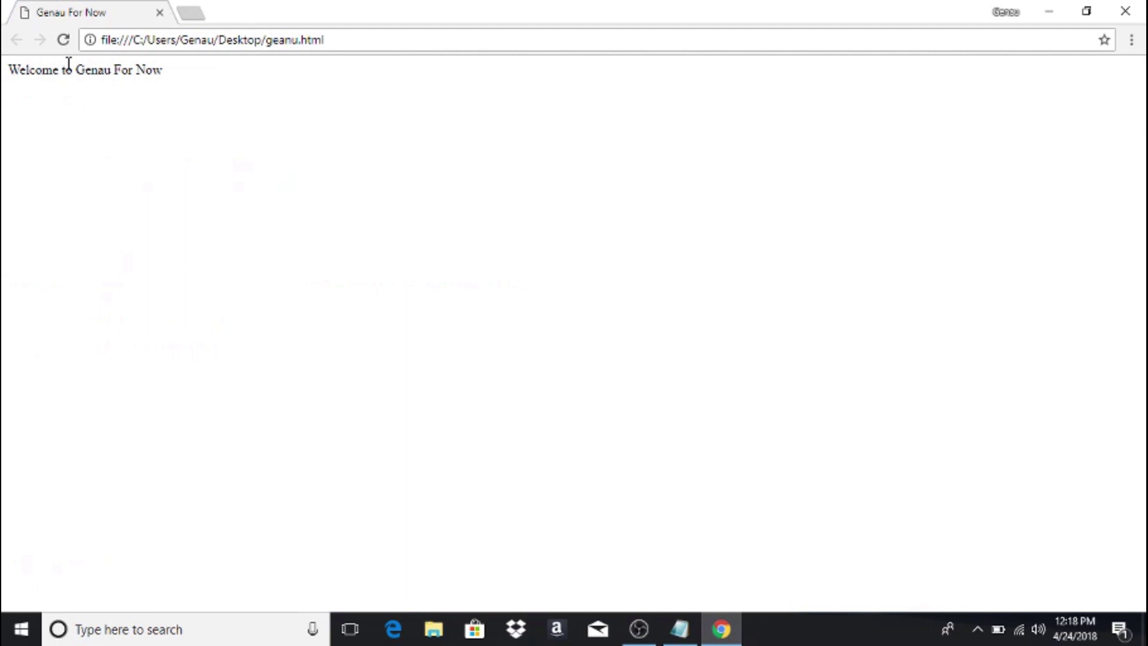
click(64, 40)
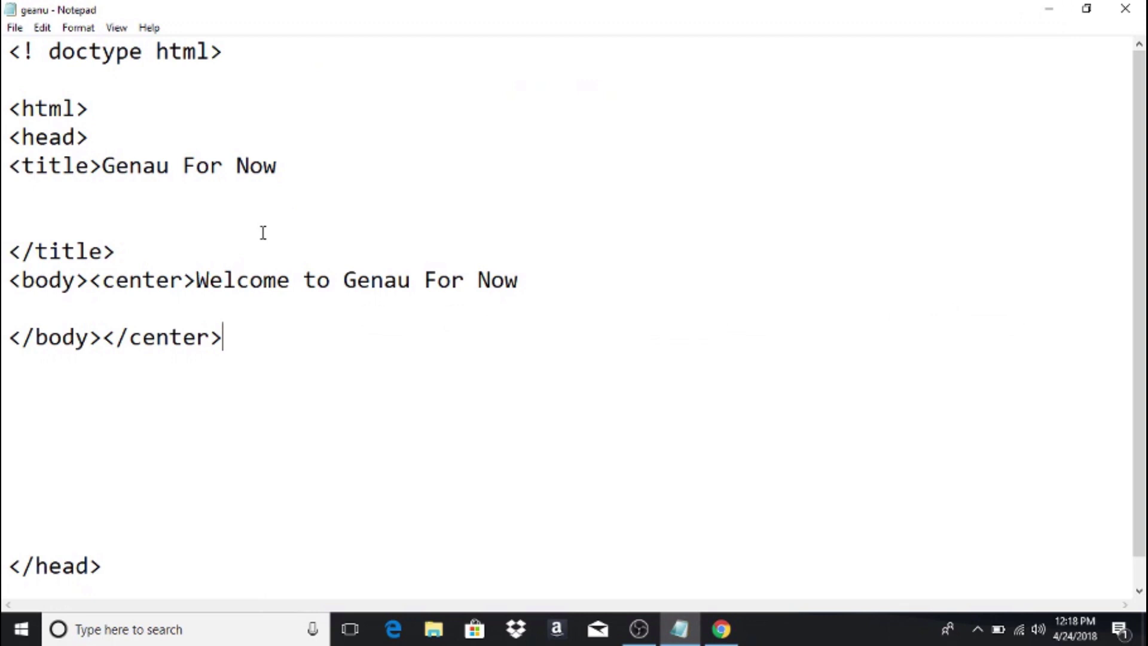
- Add a size="7" font tag before the welcome text and begin a closing </font> after </center>
click(195, 282)
text(<)
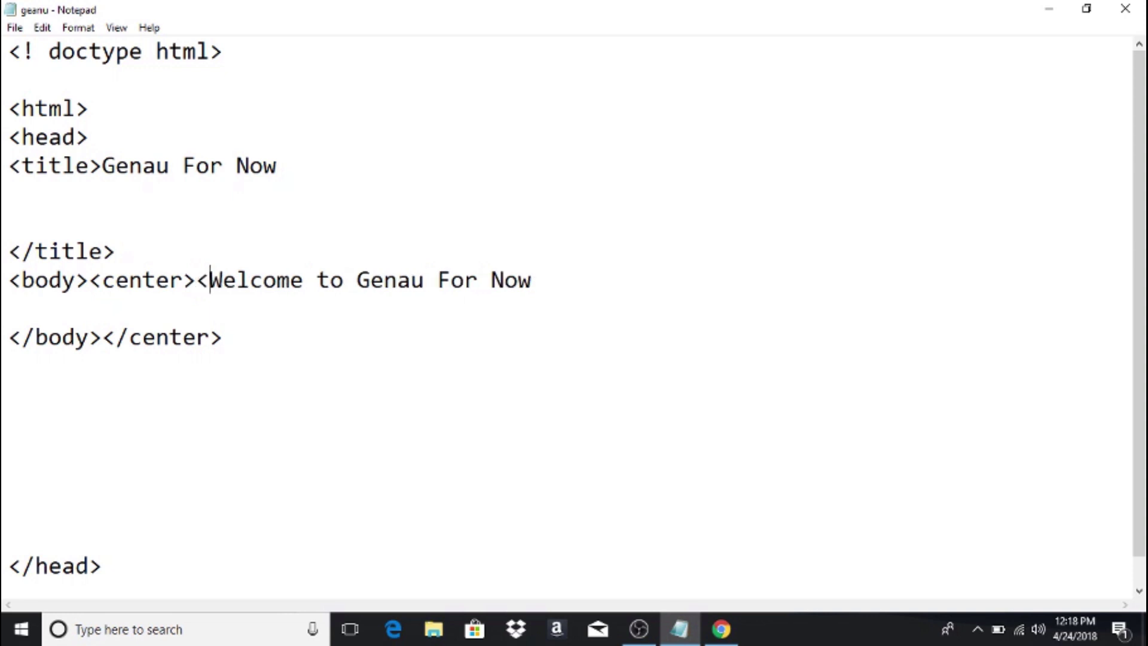
text(font)
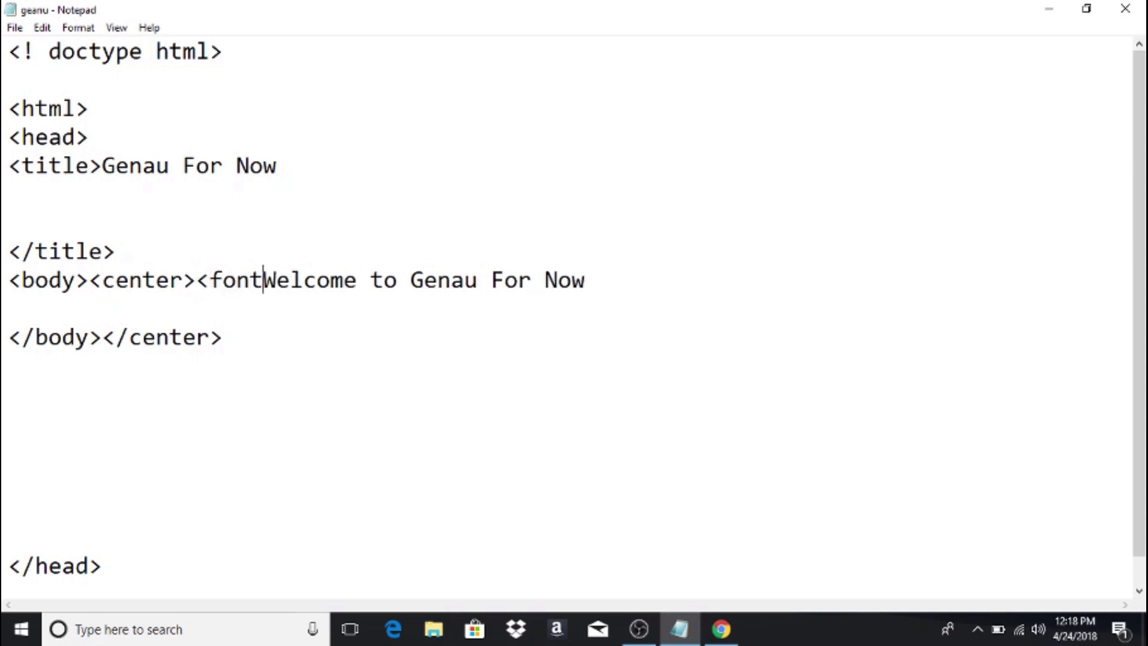
text( si)
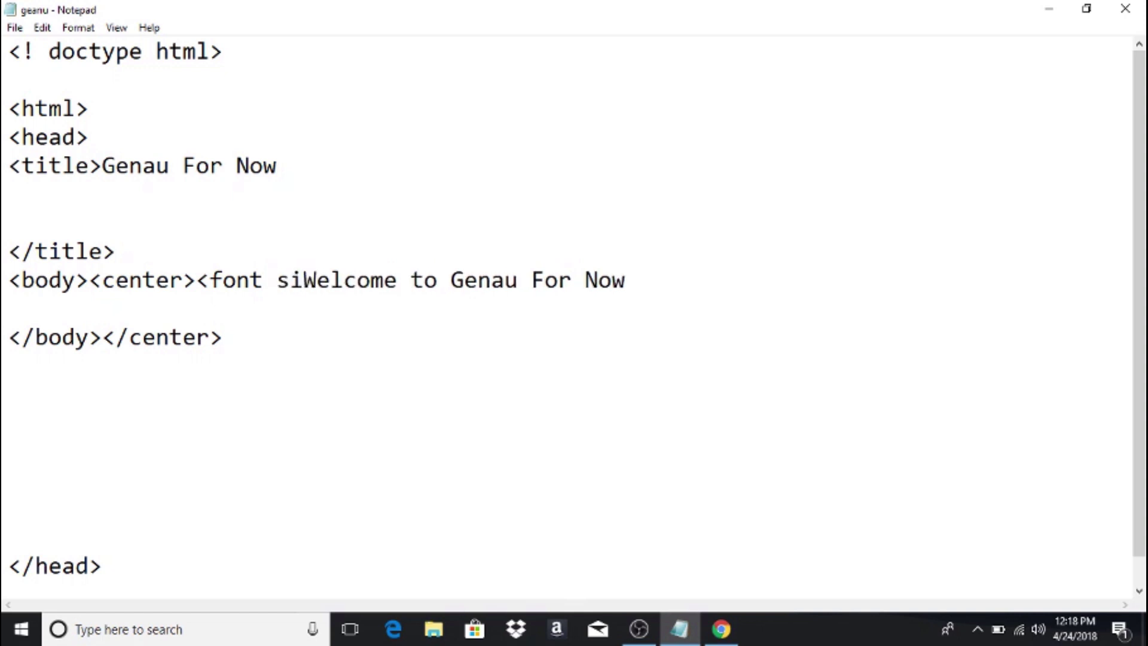
text(ze=)
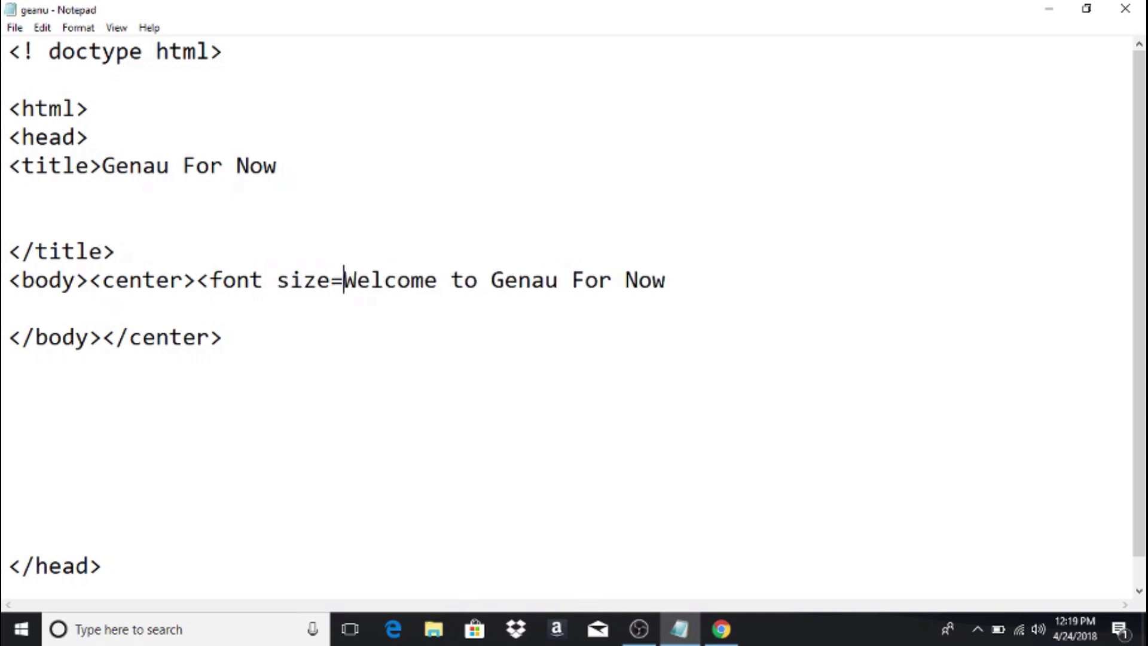
text("7)
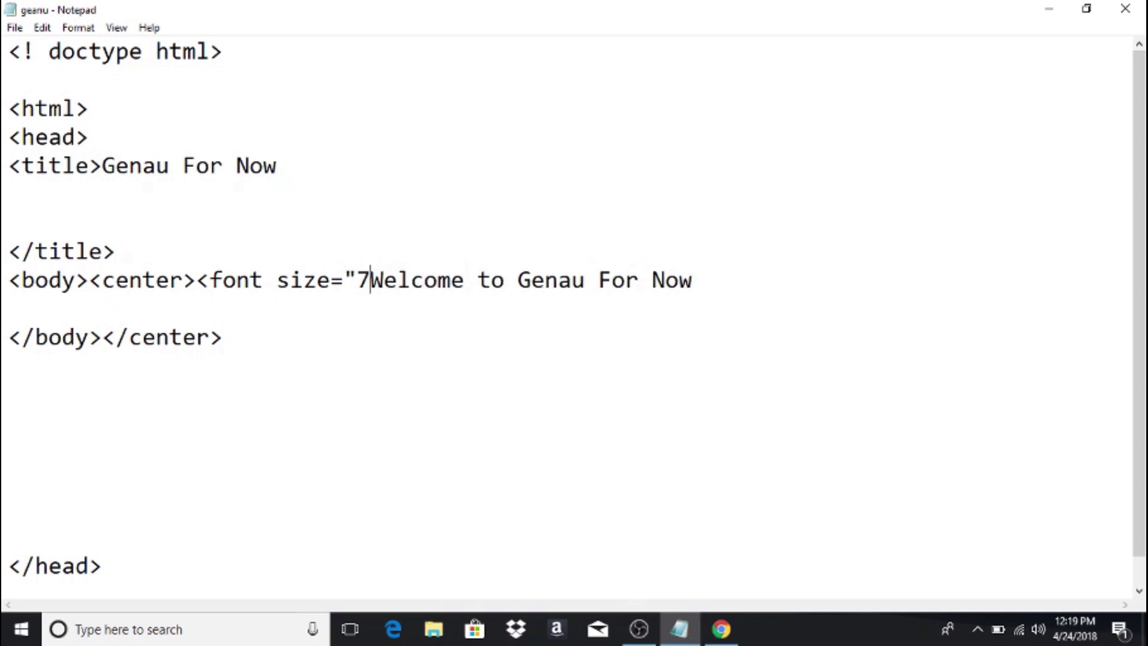
text(")
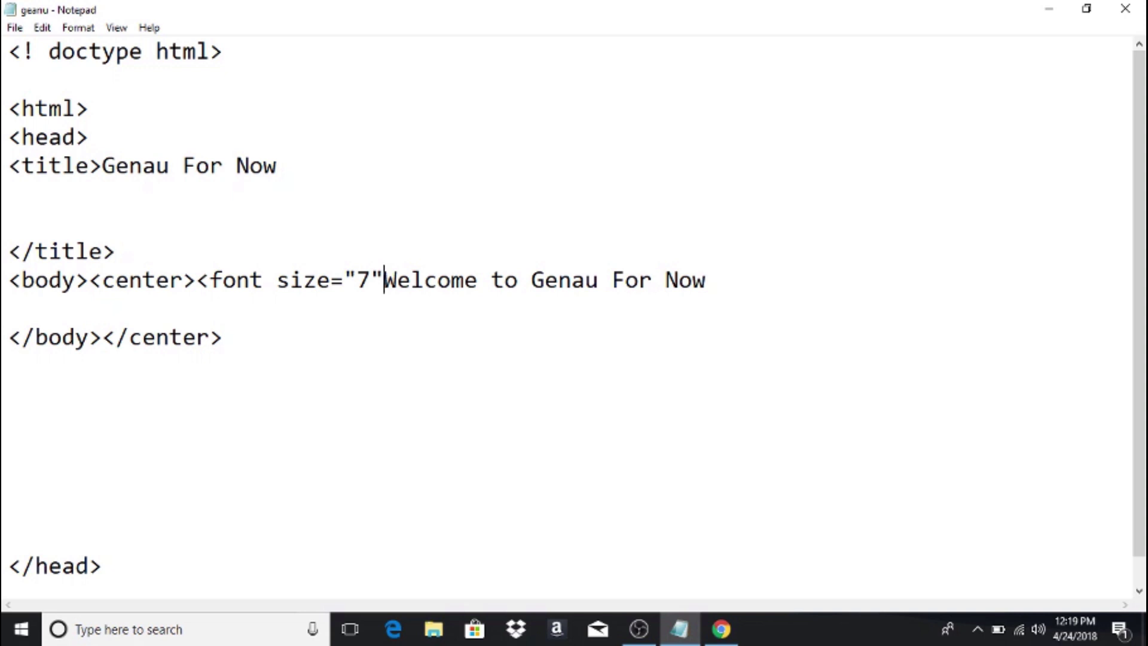
text(>)
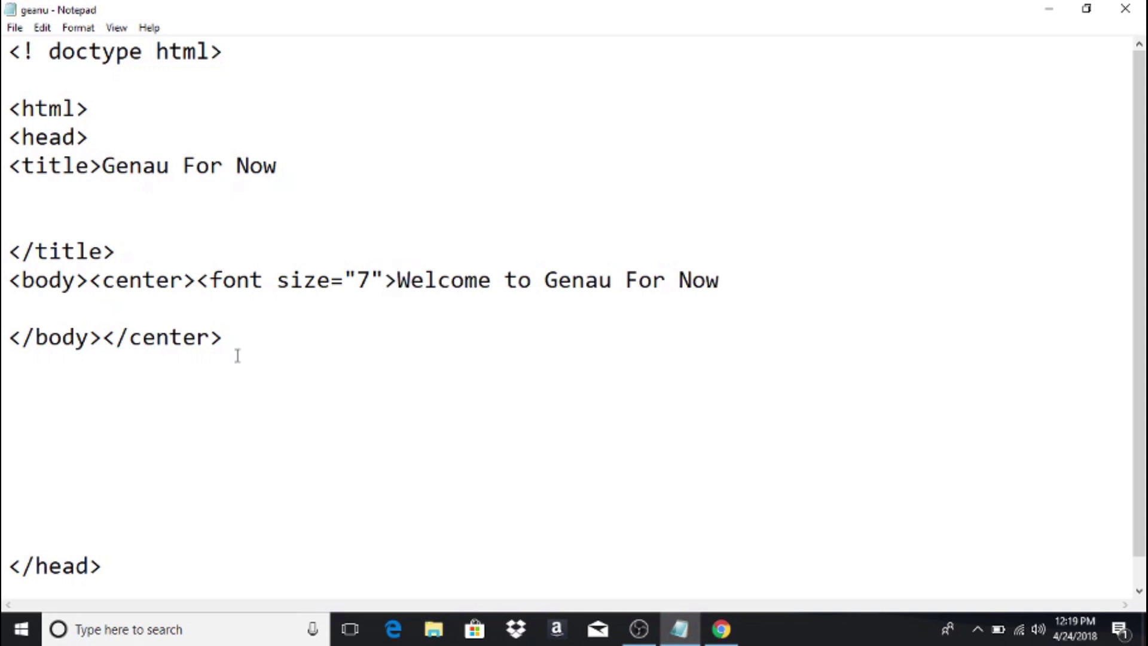
click(235, 341)
text(</)
text(font)
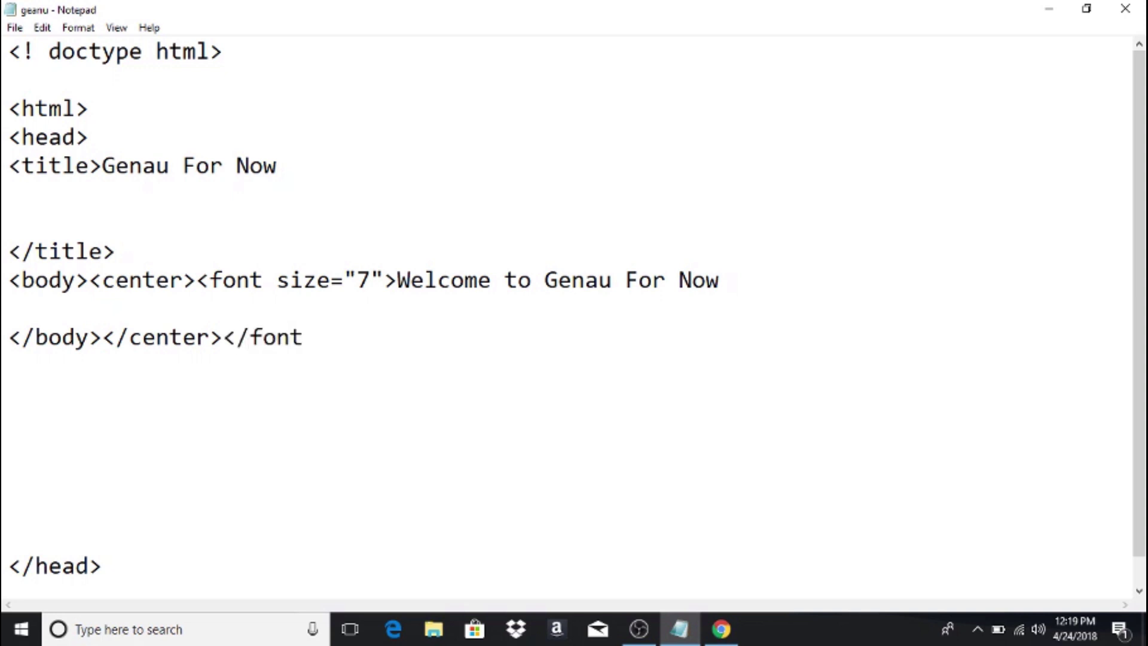
text(>)
mouse_move(722, 629)
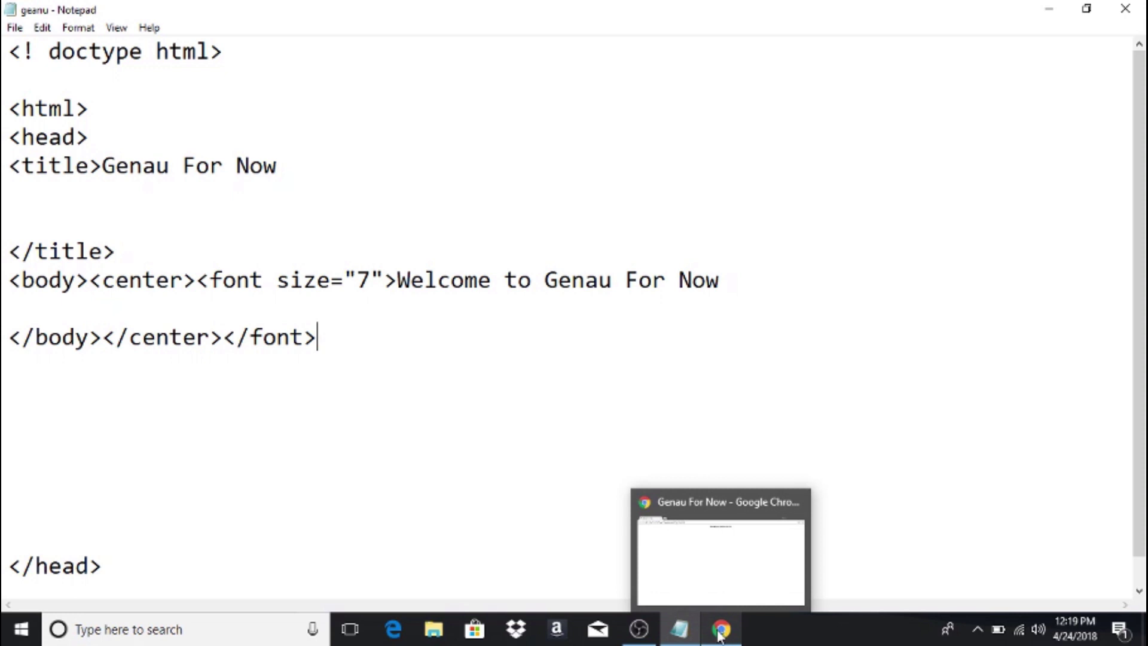
- Reload the Chrome preview to show the larger welcome heading, then minimize Chrome
click(720, 556)
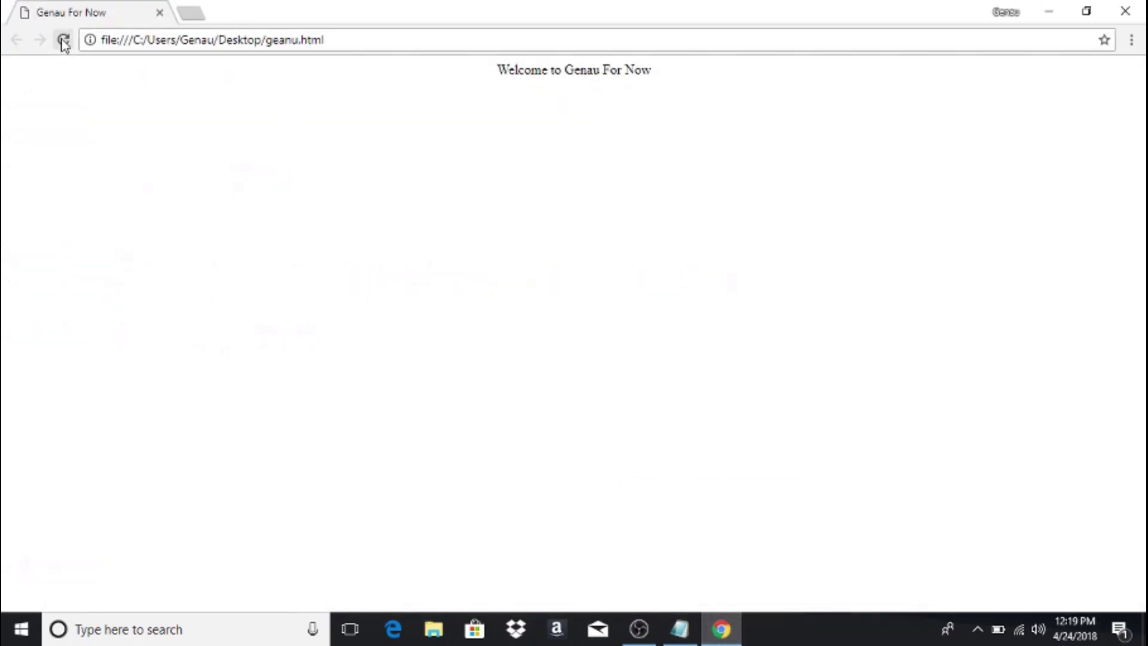
click(62, 39)
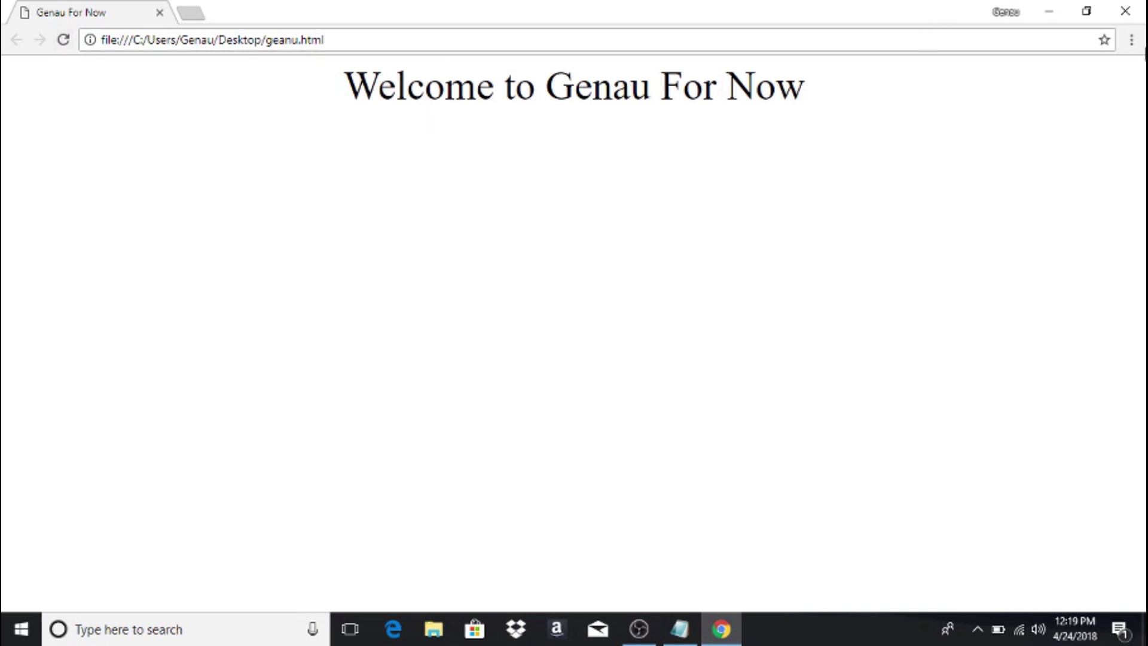
click(1049, 12)
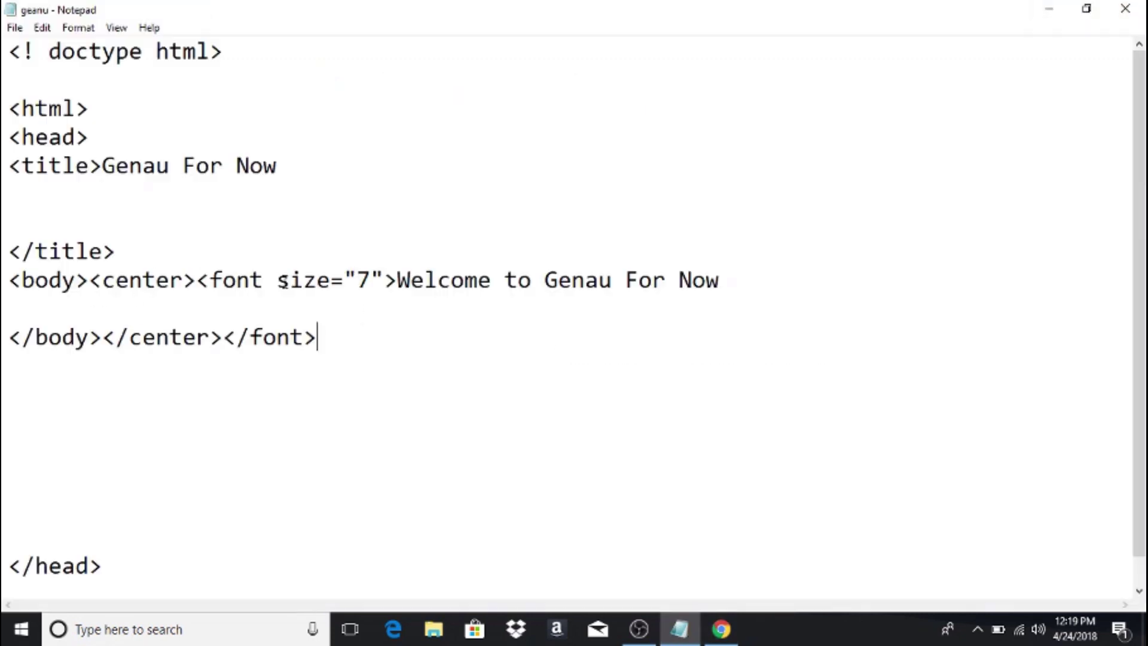
- Insert face="century" before the size attribute in the font tag
click(277, 280)
text(face)
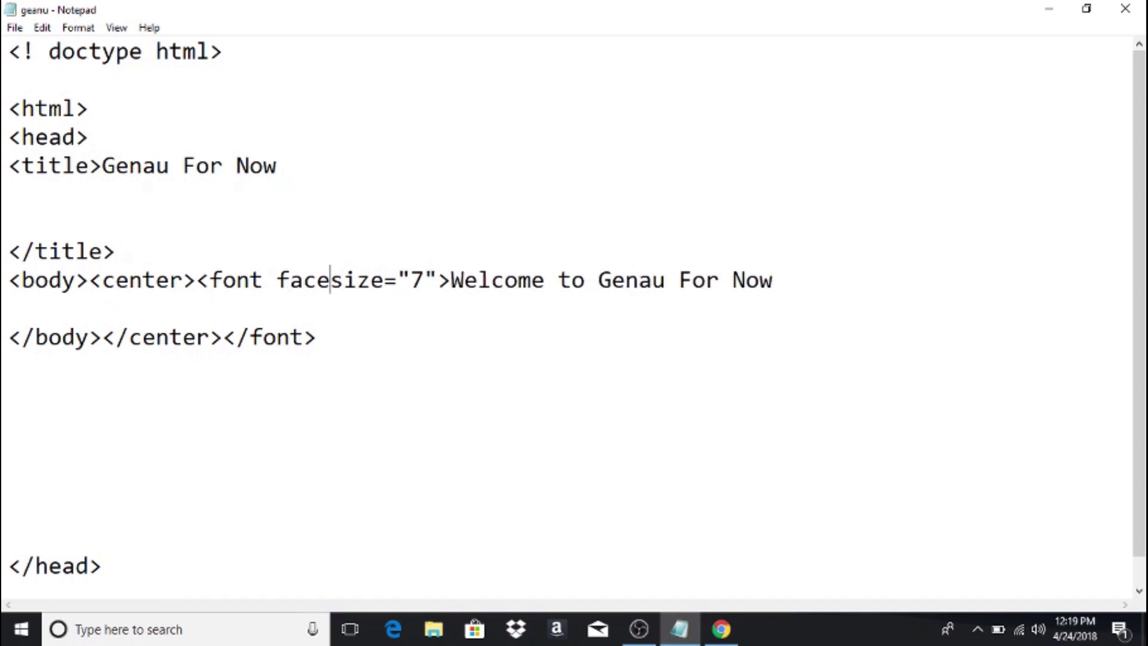
text(=")
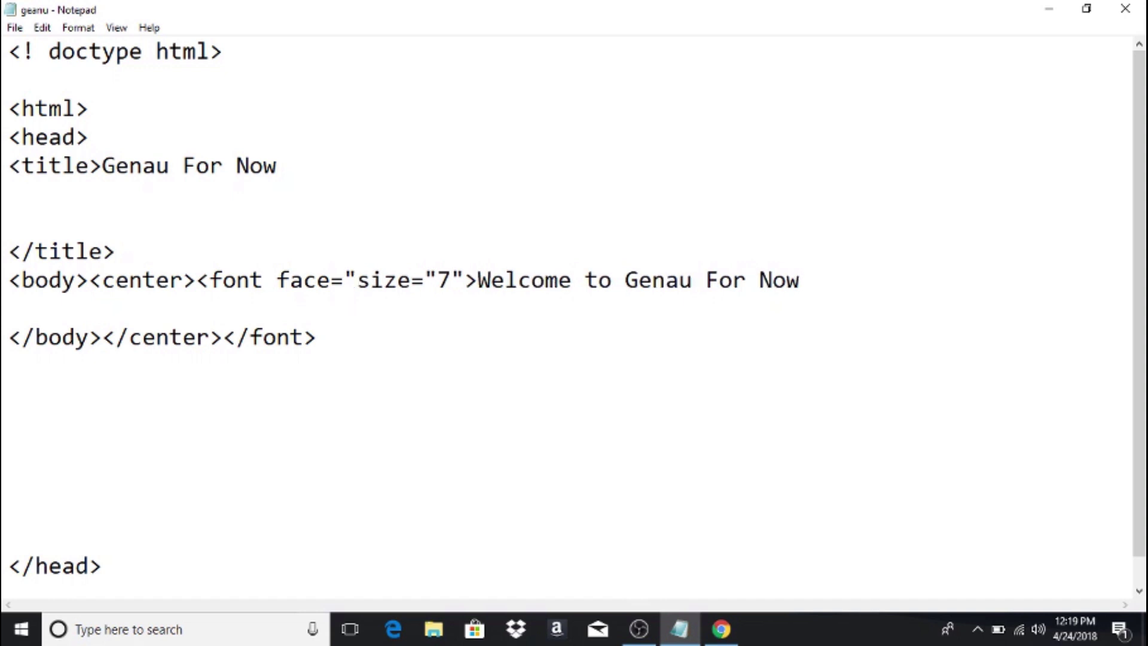
text(cen)
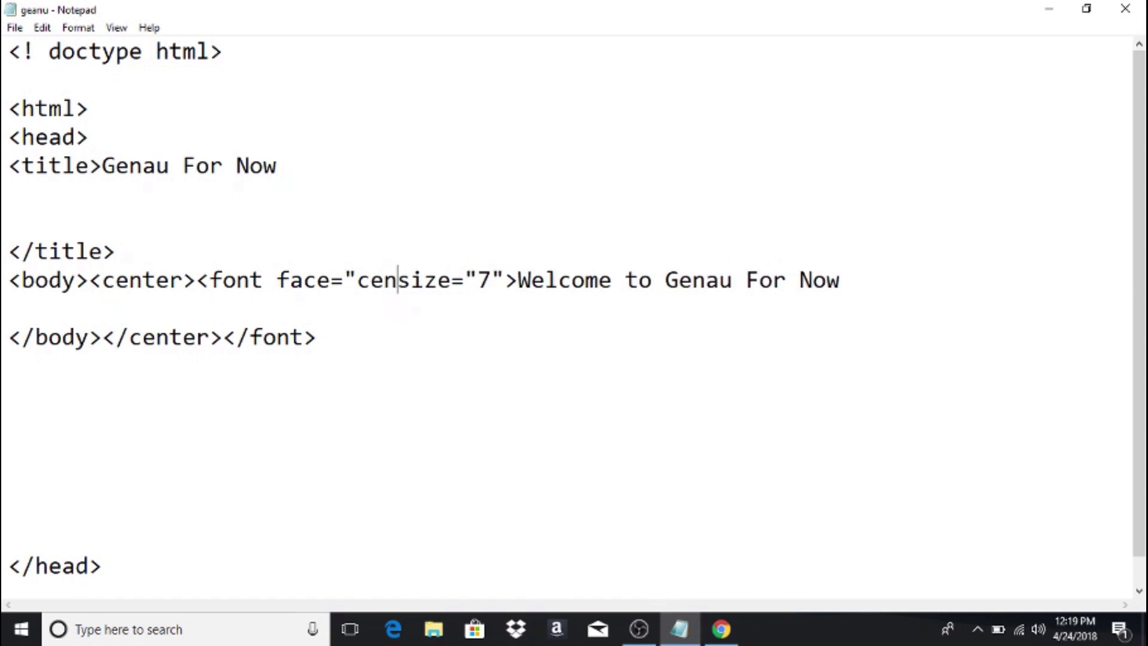
text(tury)
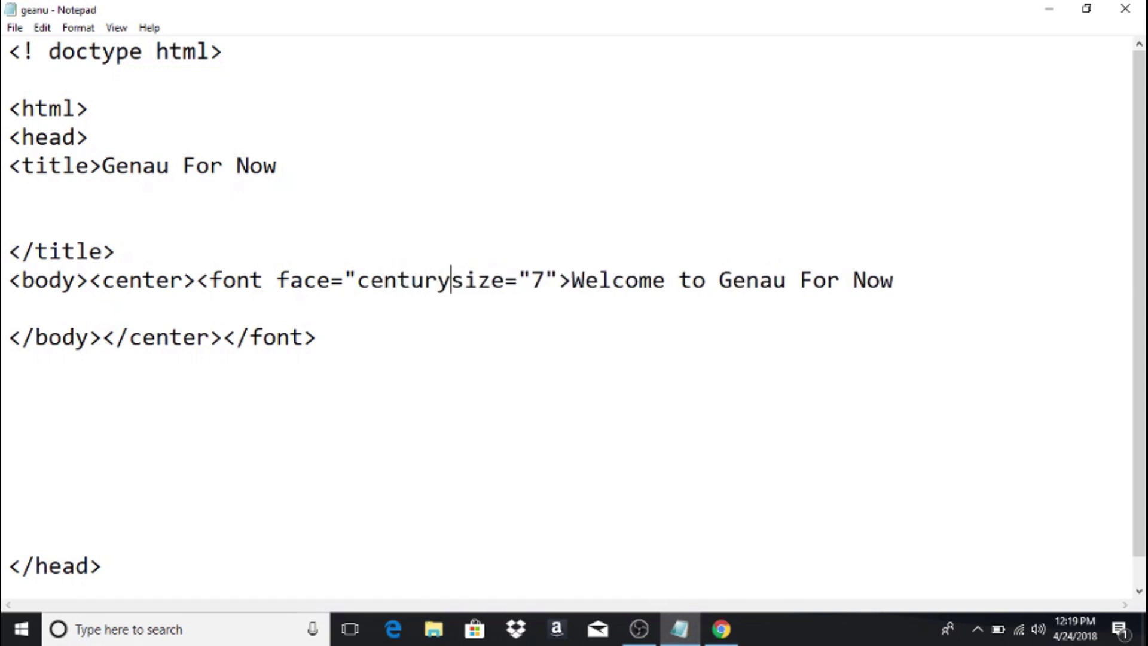
text(")
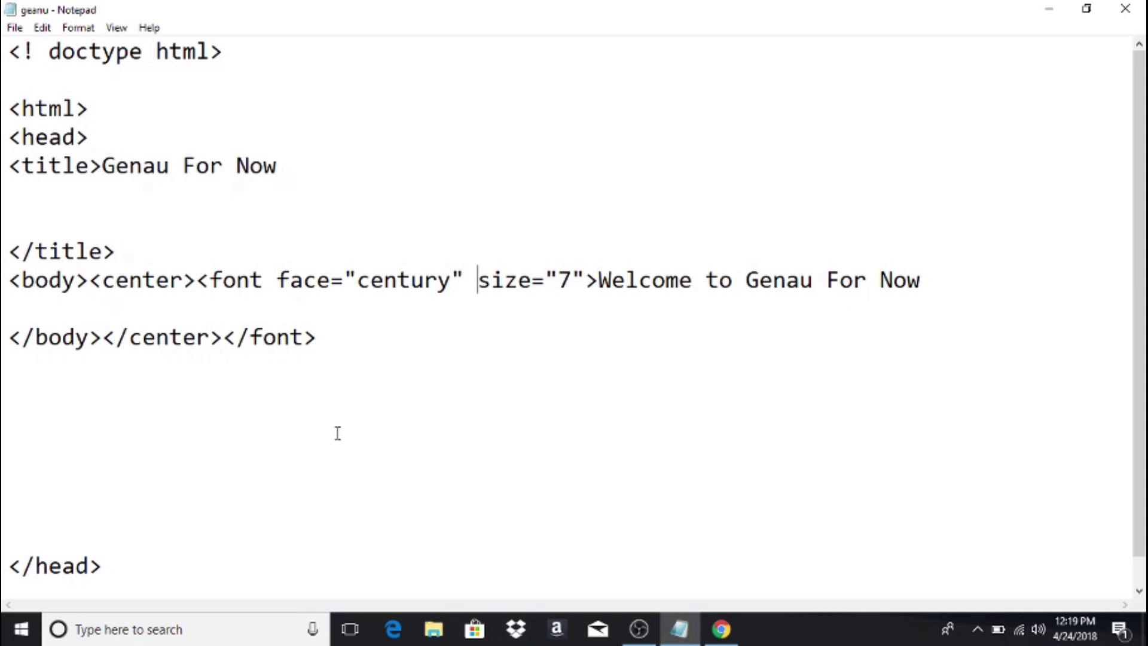
- Reload the Chrome preview to show the heading in Century, then minimize Chrome
click(722, 629)
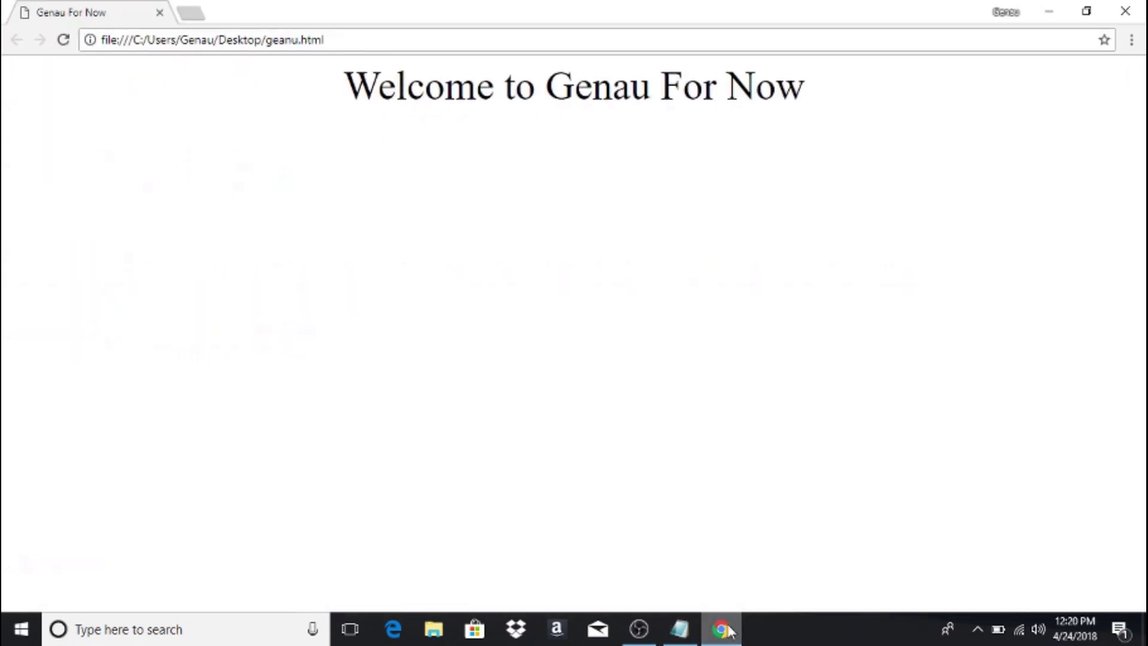
click(62, 39)
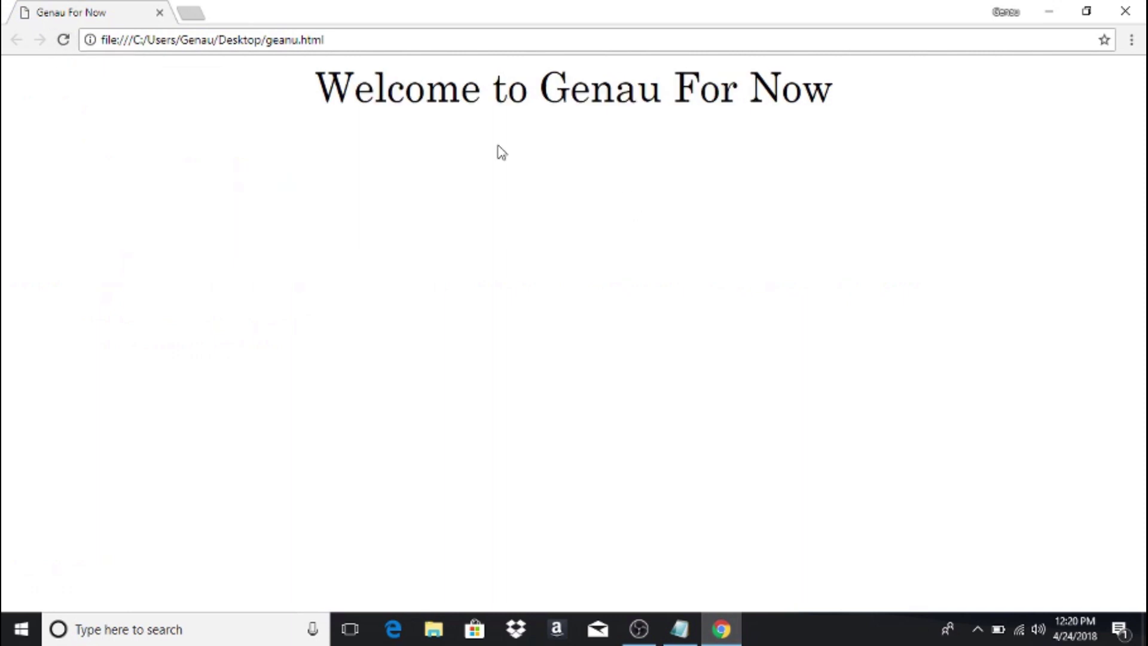
click(1049, 16)
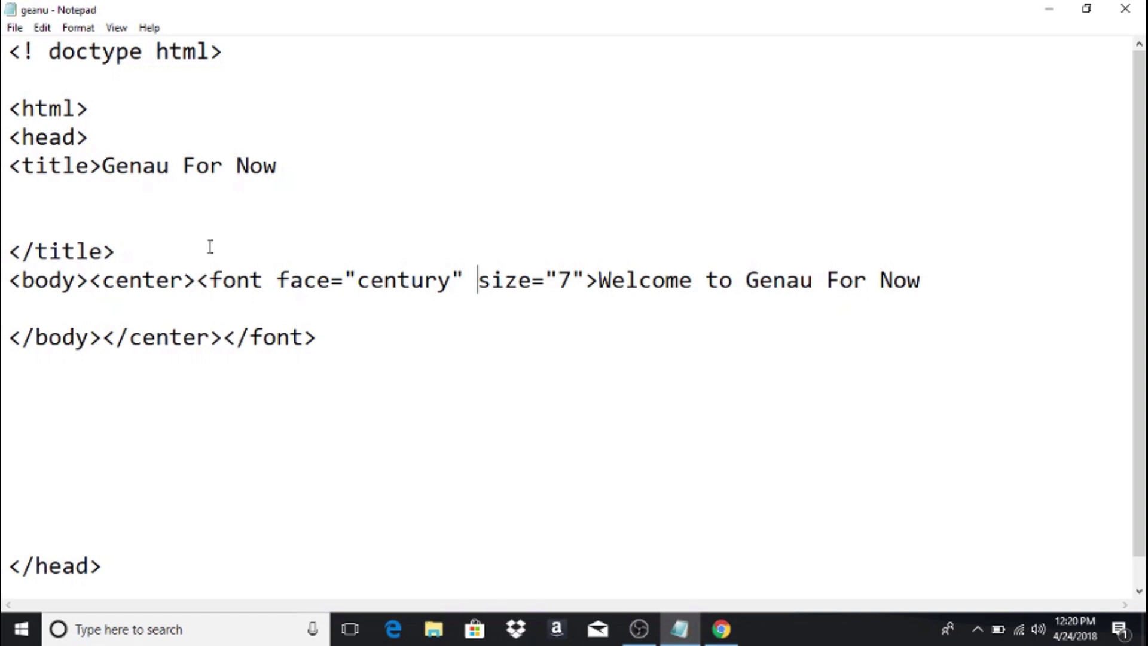
- Add bgcolor="lavender" to the body tag and bring the Chrome preview forward
click(78, 280)
text(bg)
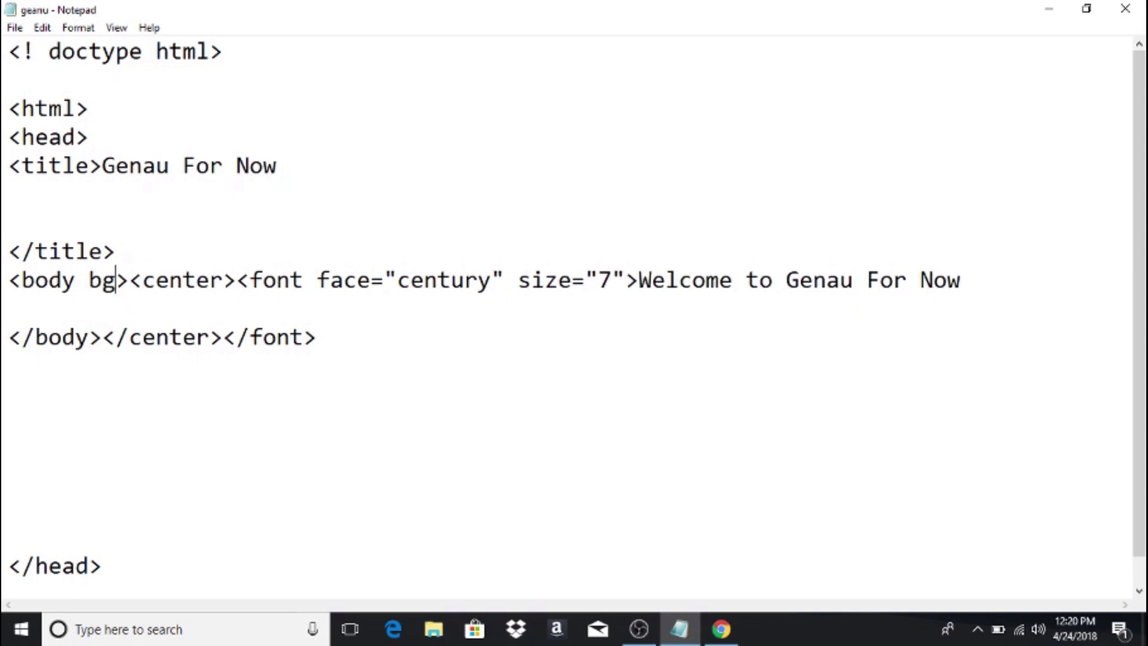
text(col)
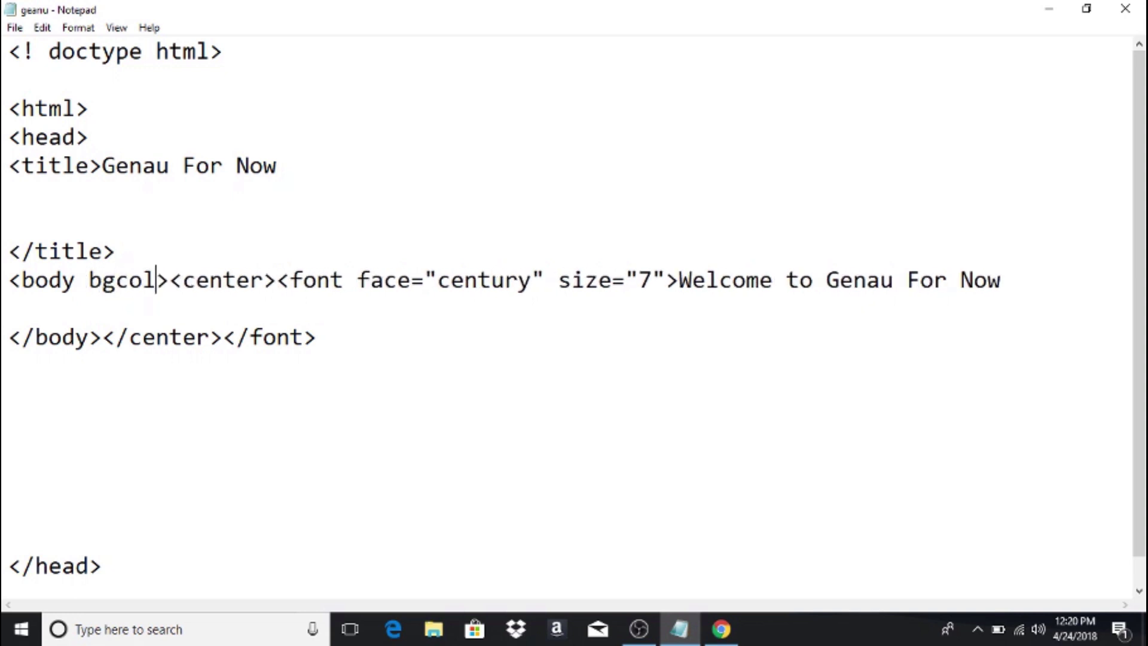
text(or)
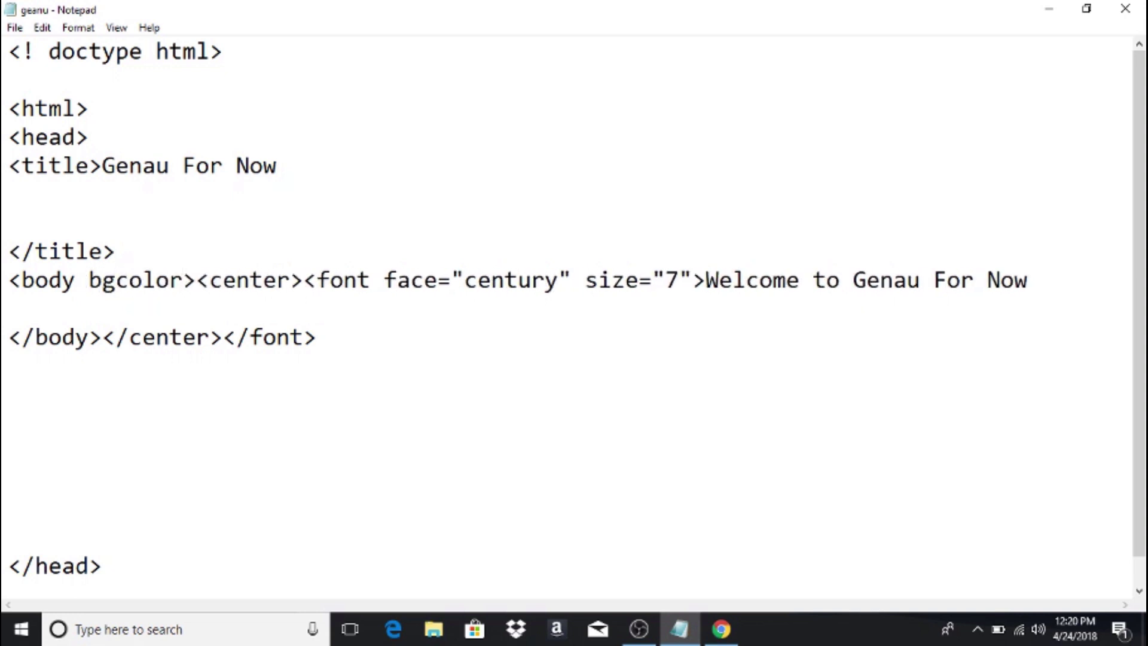
text(=")
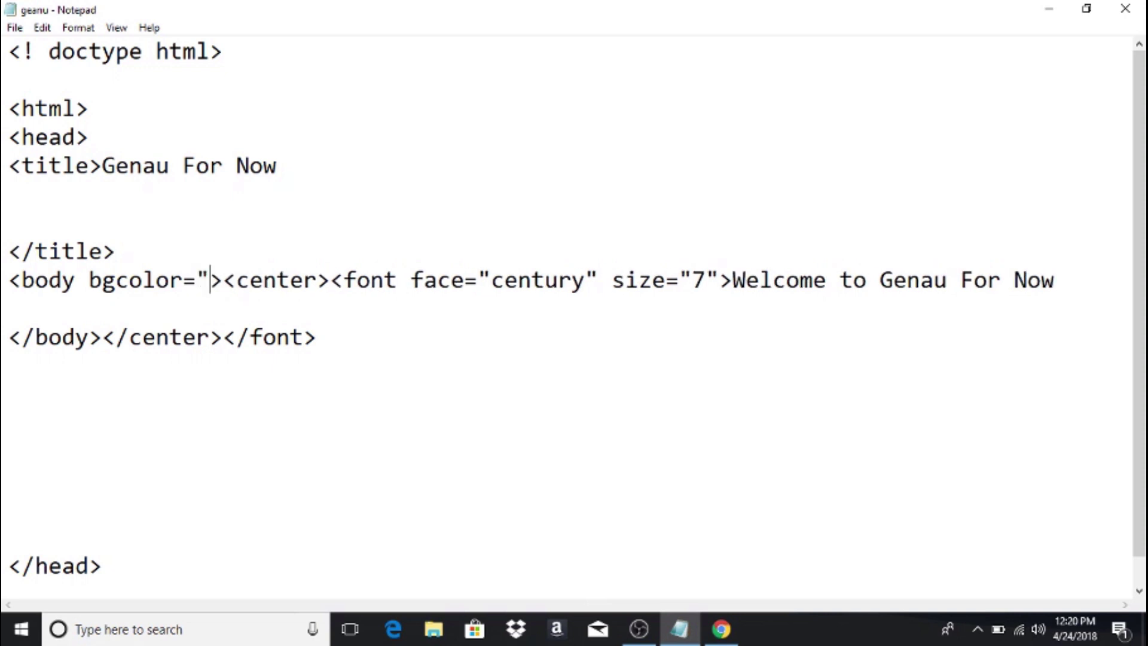
text(lavender)
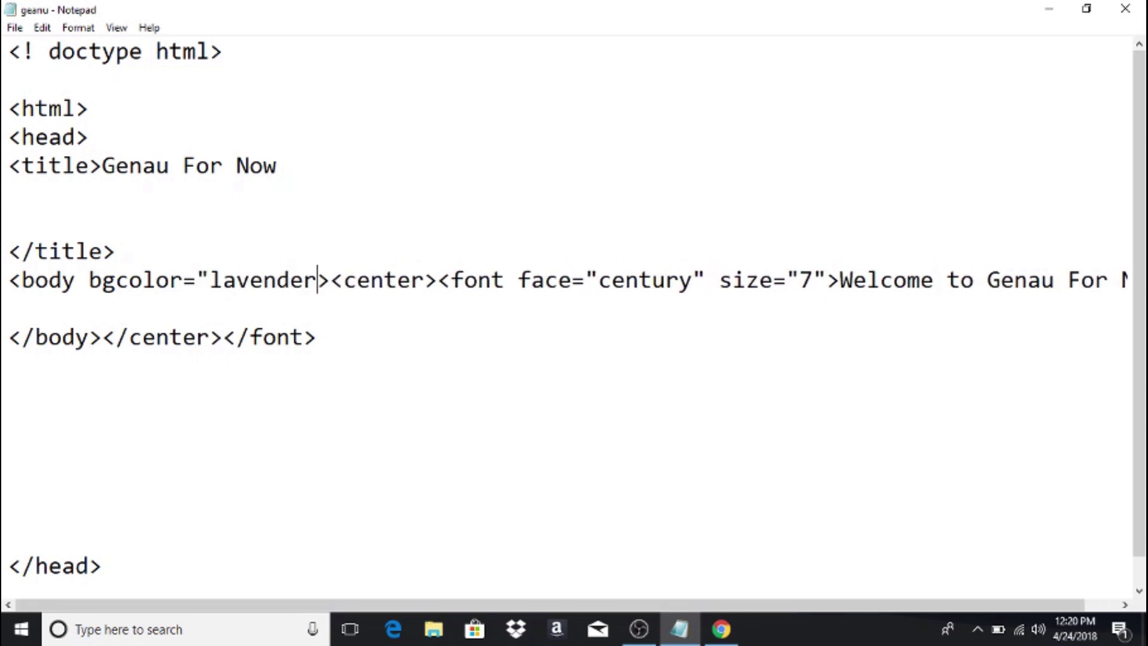
text(")
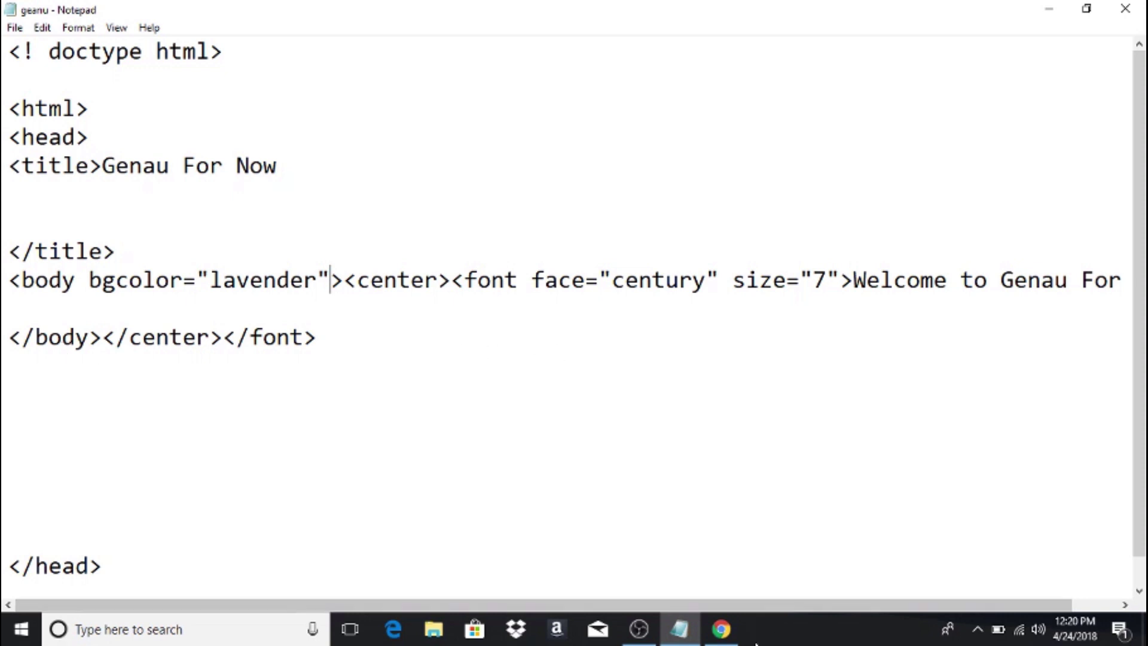
click(718, 629)
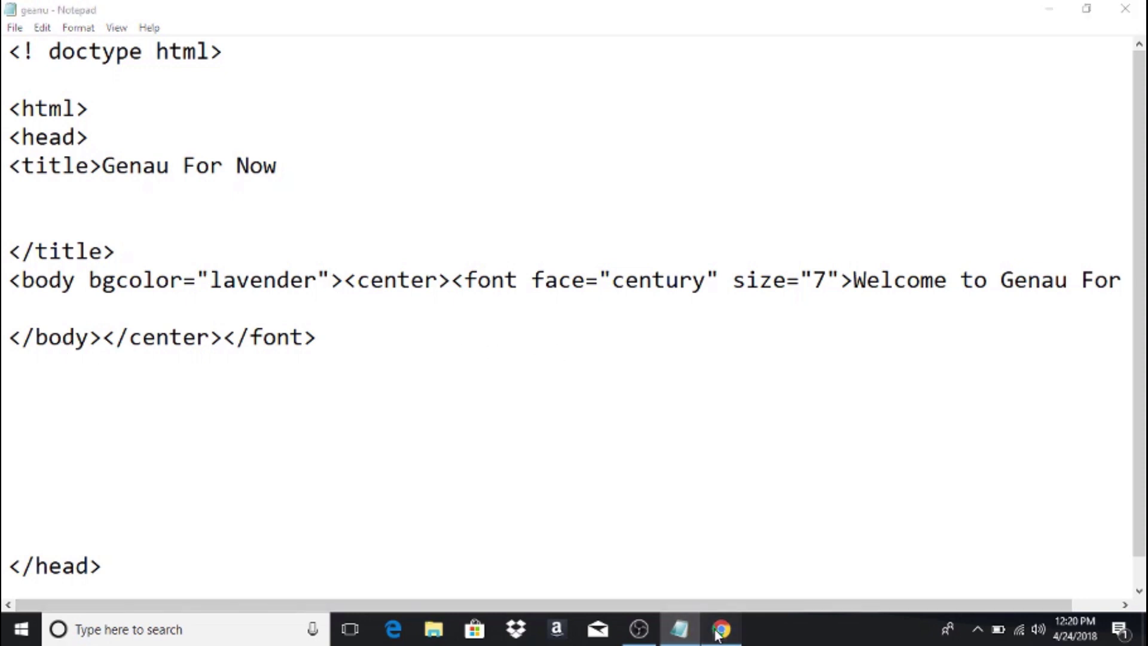
- Reload the Chrome preview to show the lavender background
click(63, 40)
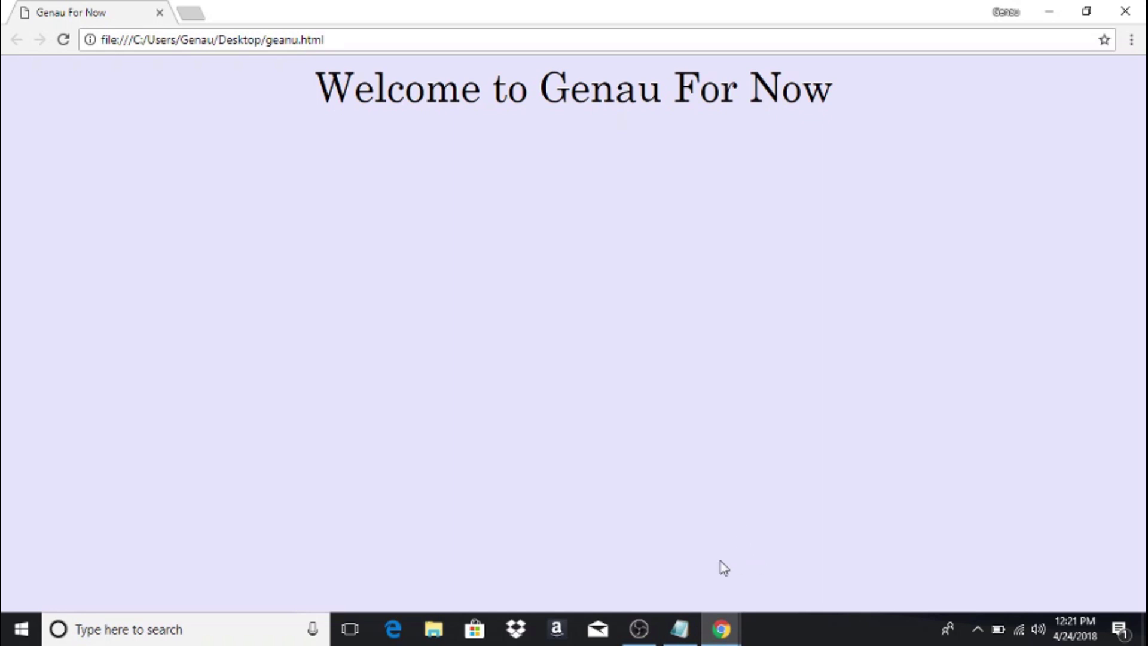
mouse_move(722, 629)
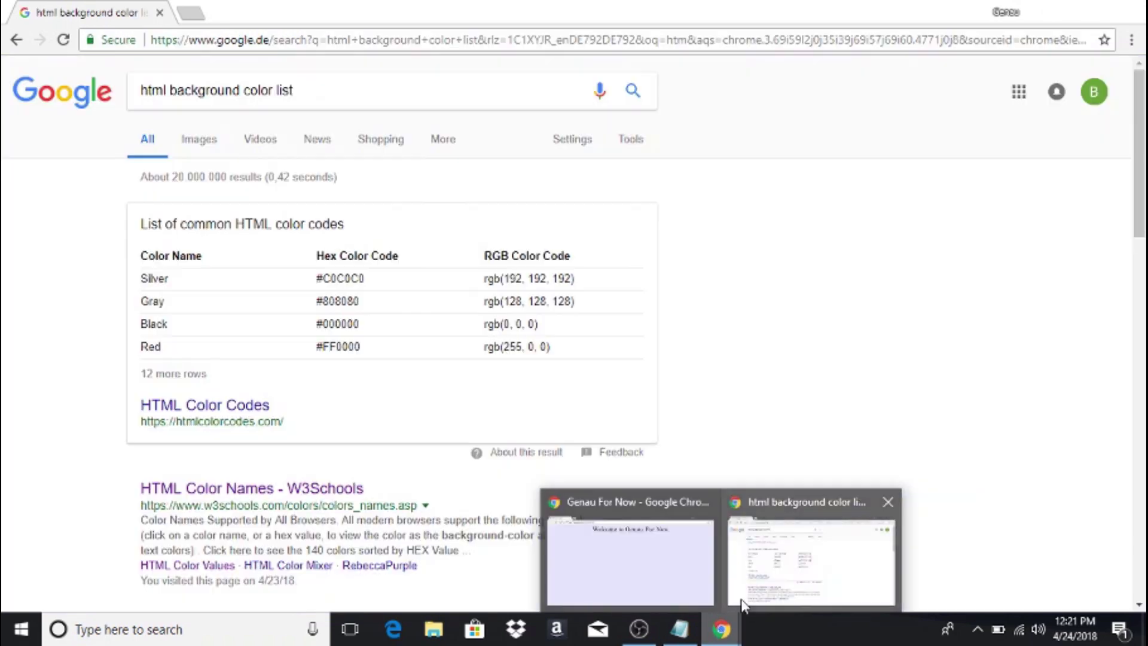
- Find LightSteelBlue's hex code #B0C4DE in W3Schools' HTML Color Values and copy it
click(741, 598)
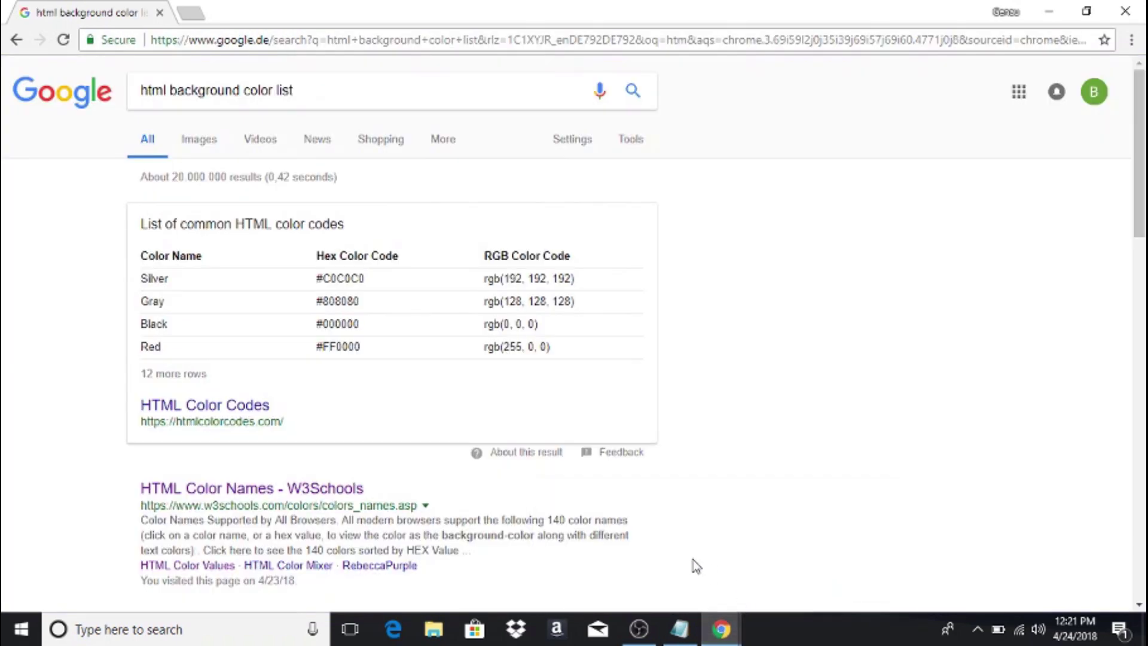
click(229, 491)
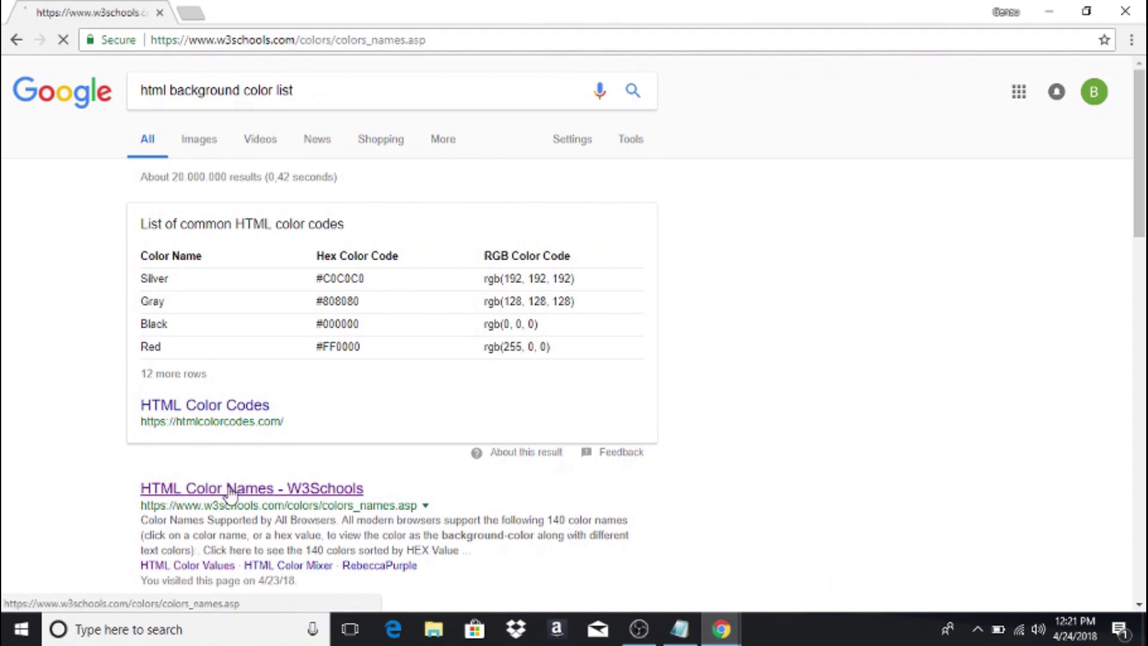
scroll(330, 421, down, 2)
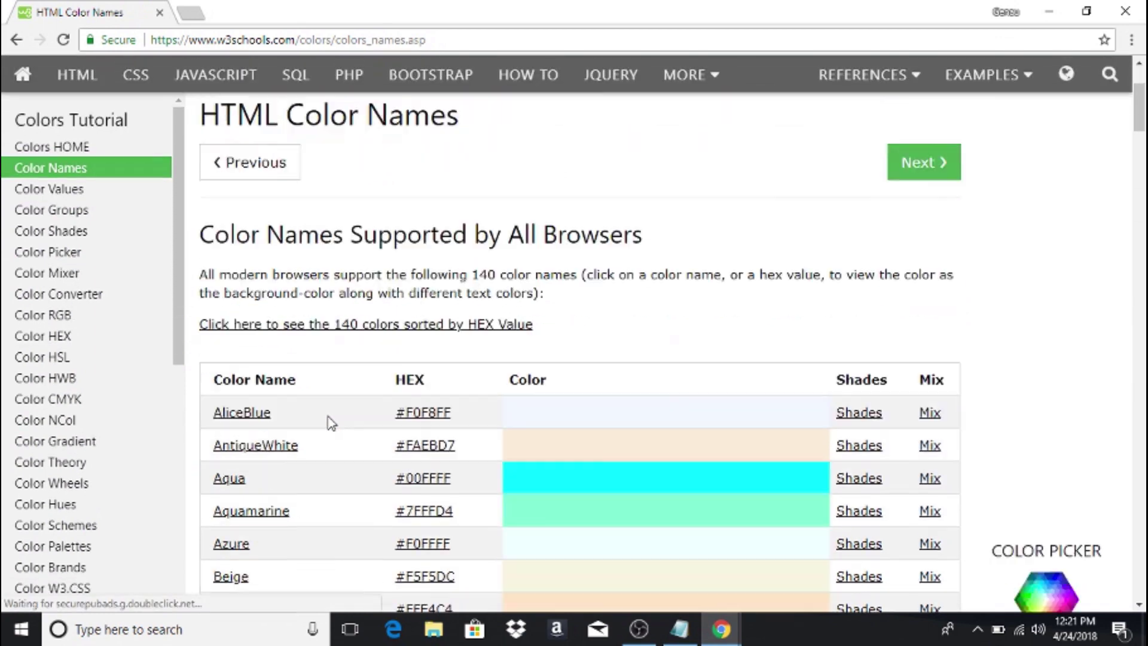
scroll(329, 423, down, 1)
scroll(328, 424, down, 1)
scroll(330, 423, down, 3)
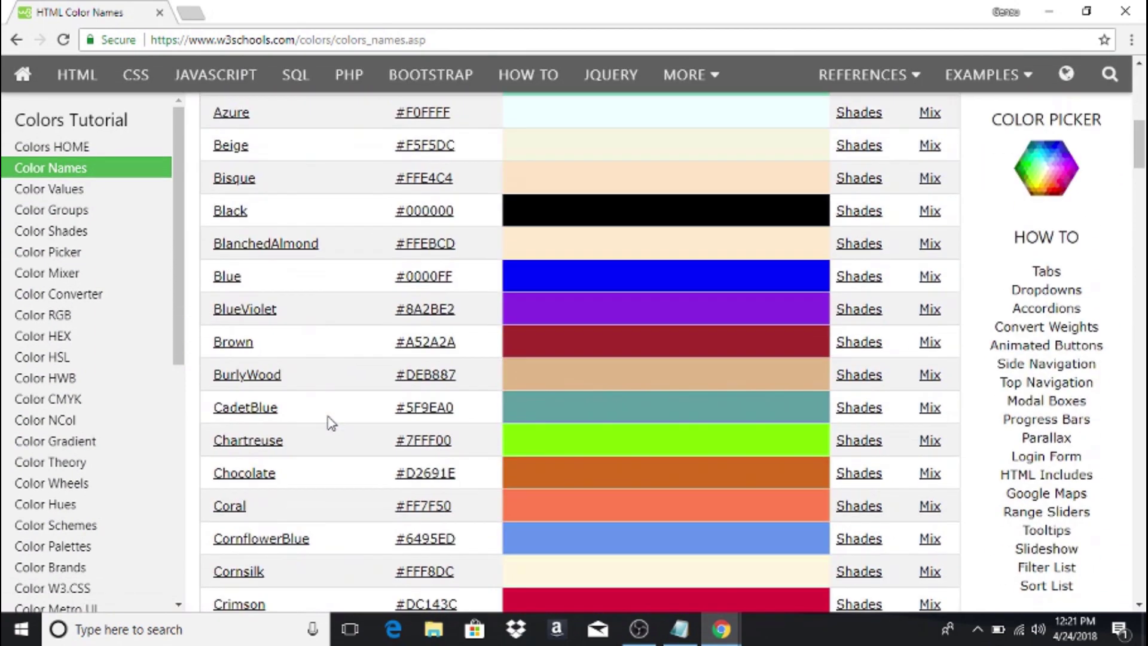
scroll(330, 423, down, 1)
scroll(329, 423, down, 4)
scroll(332, 422, down, 3)
scroll(330, 422, down, 4)
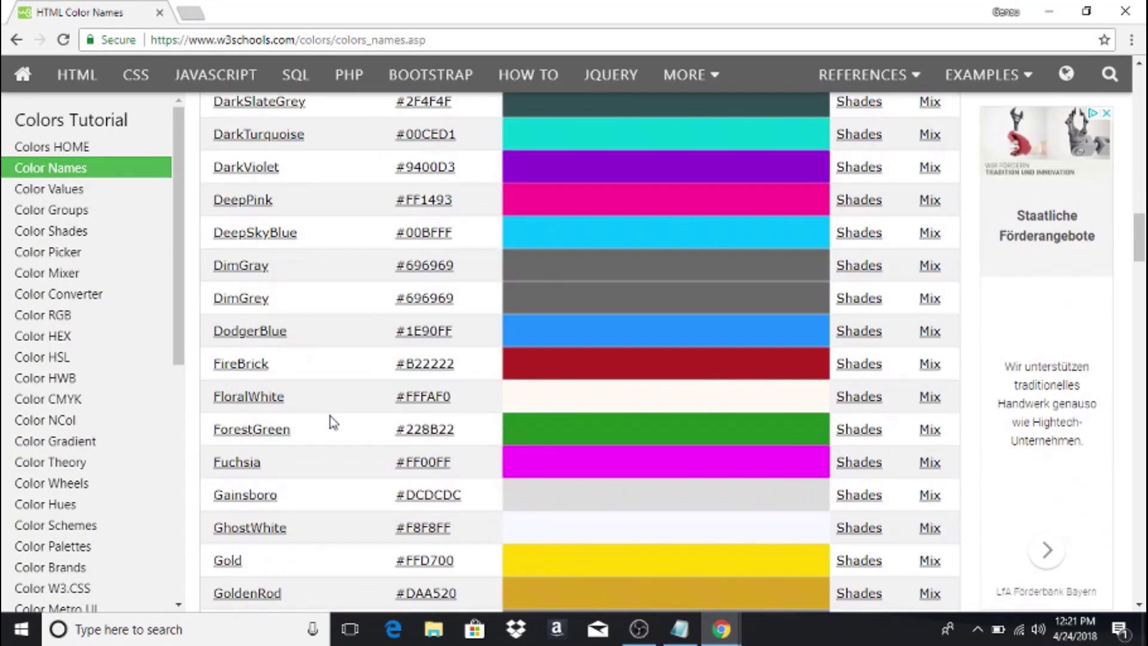
scroll(330, 421, down, 2)
scroll(330, 422, down, 3)
scroll(330, 422, down, 3)
scroll(329, 422, down, 5)
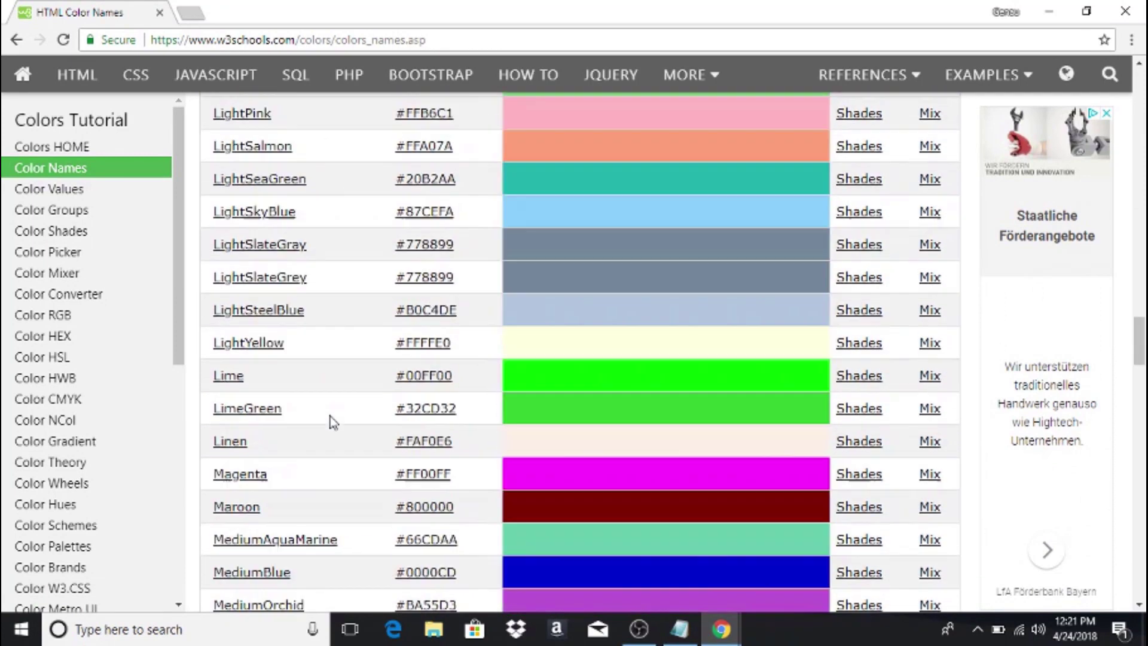
scroll(330, 422, down, 5)
scroll(329, 422, down, 5)
scroll(330, 422, down, 4)
scroll(330, 422, down, 5)
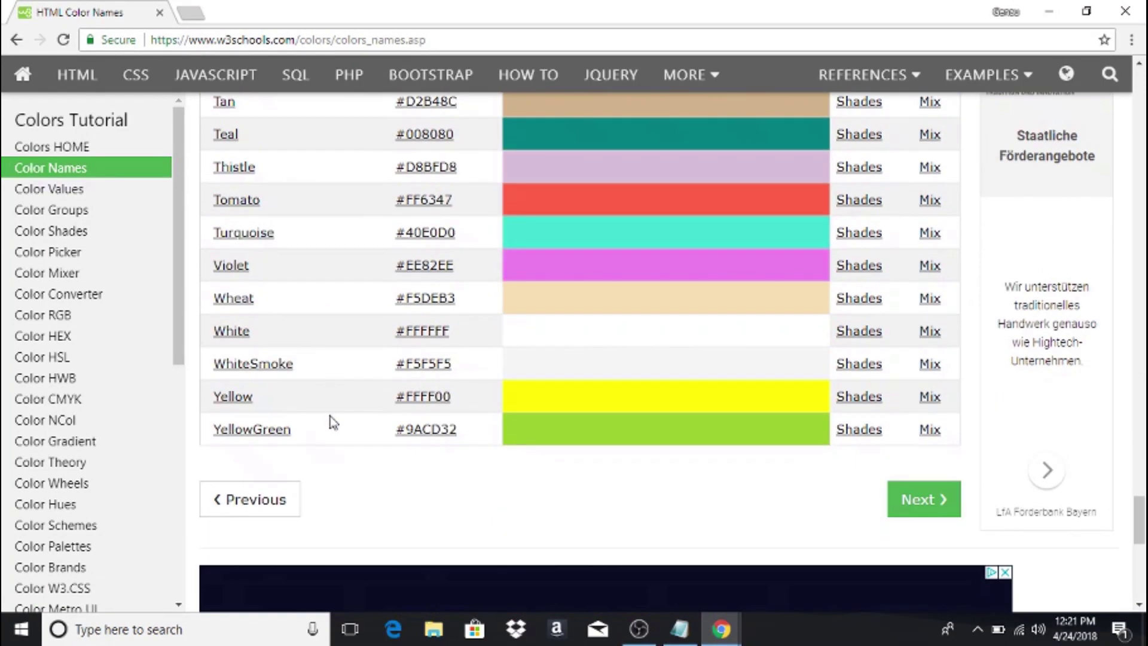
scroll(329, 418, down, 4)
scroll(323, 403, up, 1)
scroll(359, 395, up, 3)
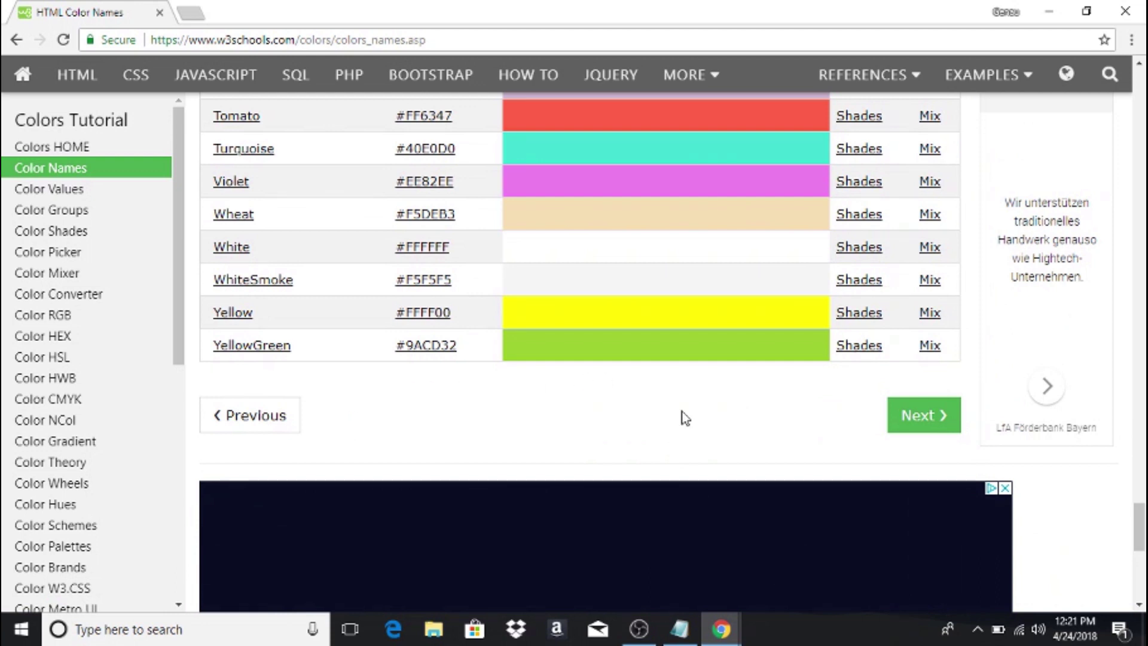
click(938, 417)
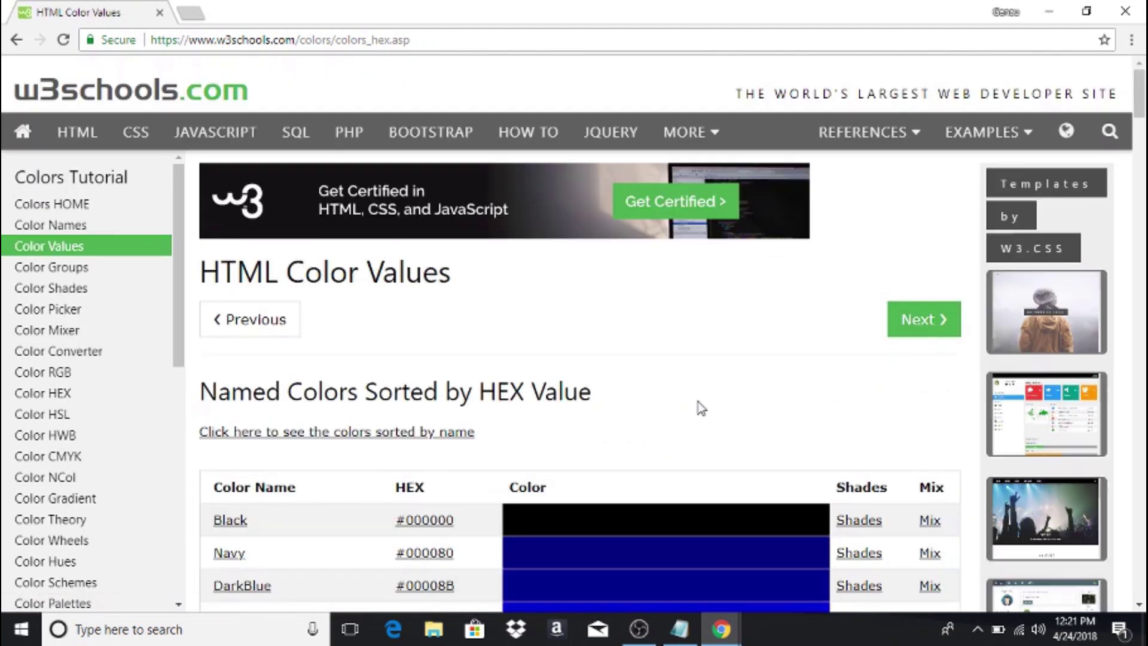
scroll(698, 403, down, 5)
scroll(703, 407, down, 4)
scroll(702, 402, down, 7)
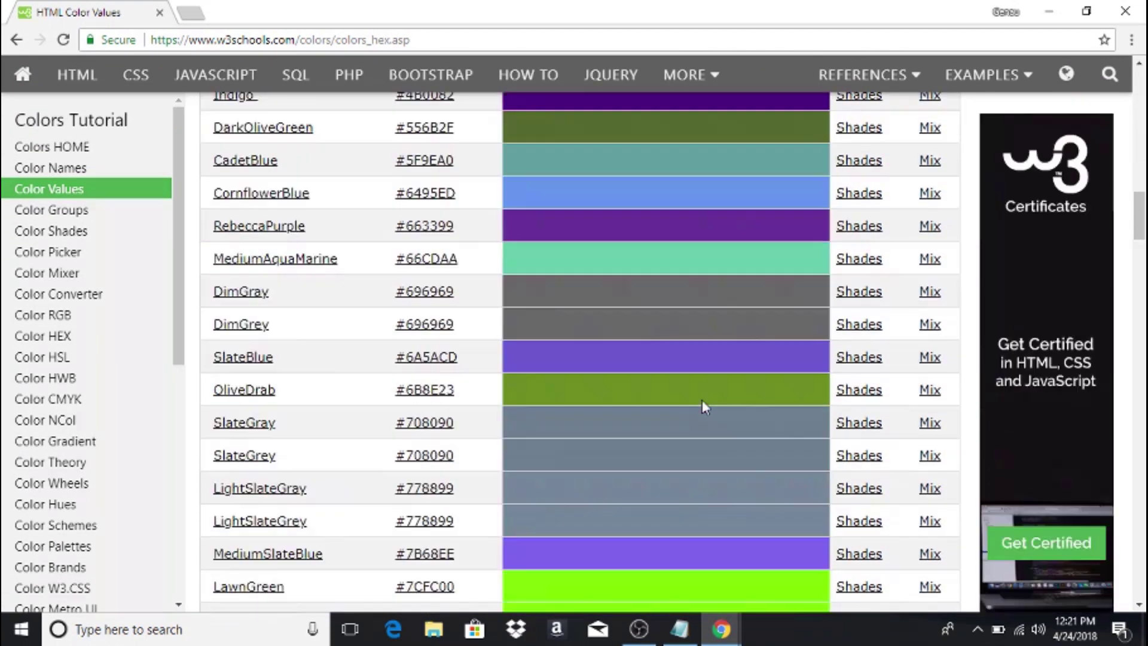
scroll(703, 401, down, 4)
scroll(703, 401, down, 5)
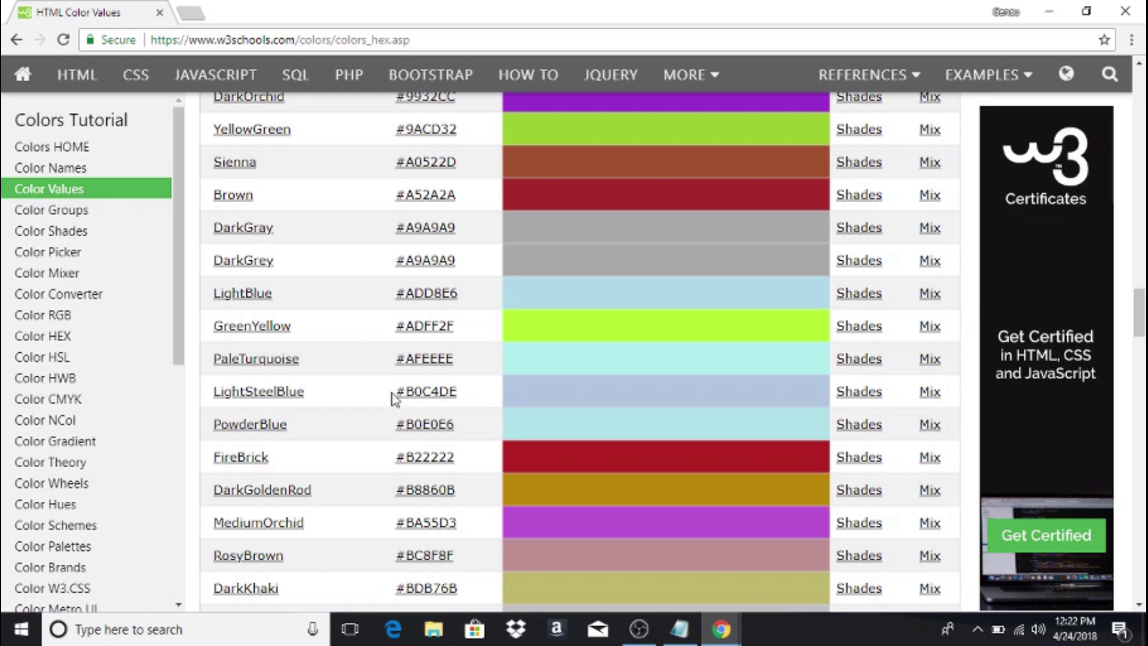
drag(392, 398, 455, 401)
key(ctrl+c)
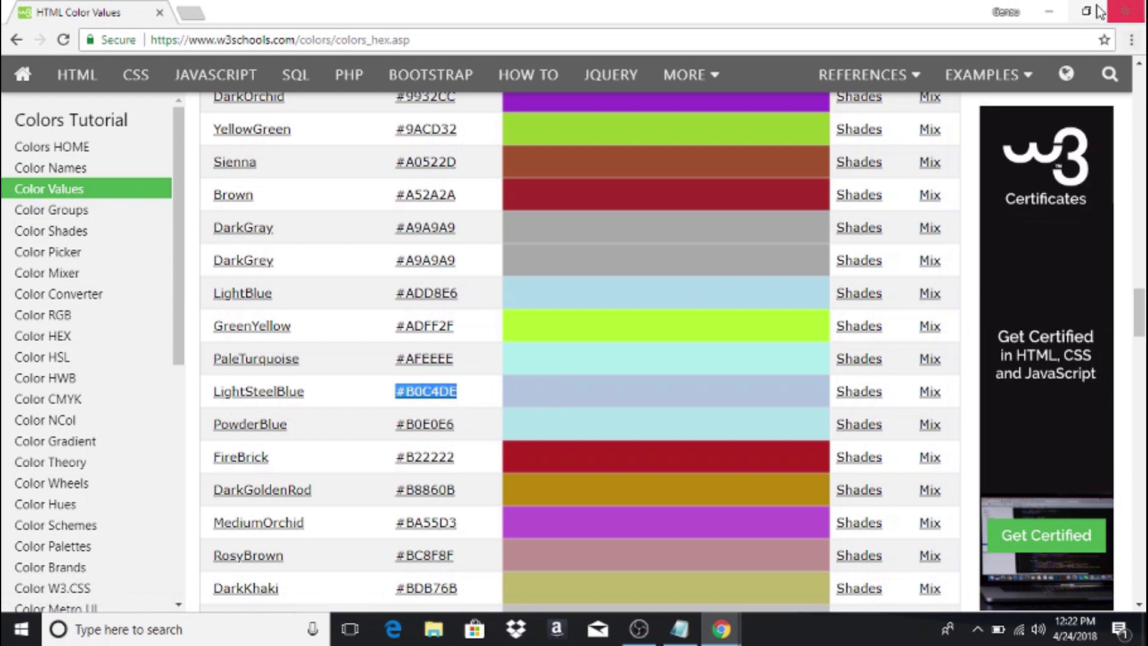
click(1049, 12)
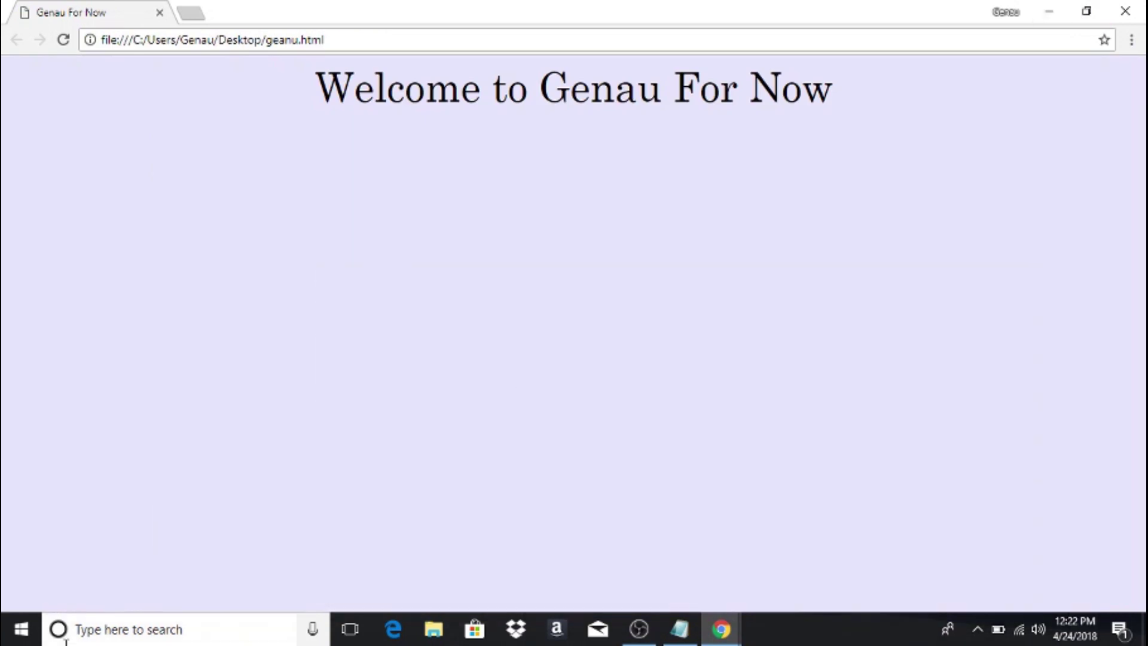
- Replace the lavender bgcolor value in Notepad with #B0C4DE, then switch to the Chrome preview
click(692, 634)
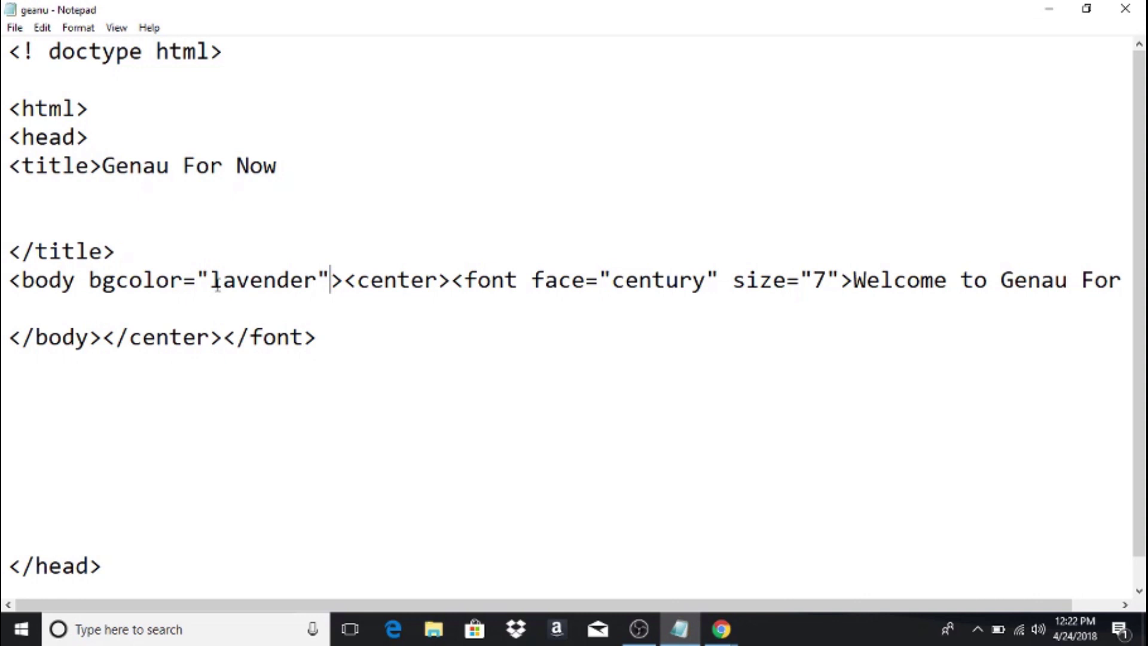
drag(212, 281, 321, 280)
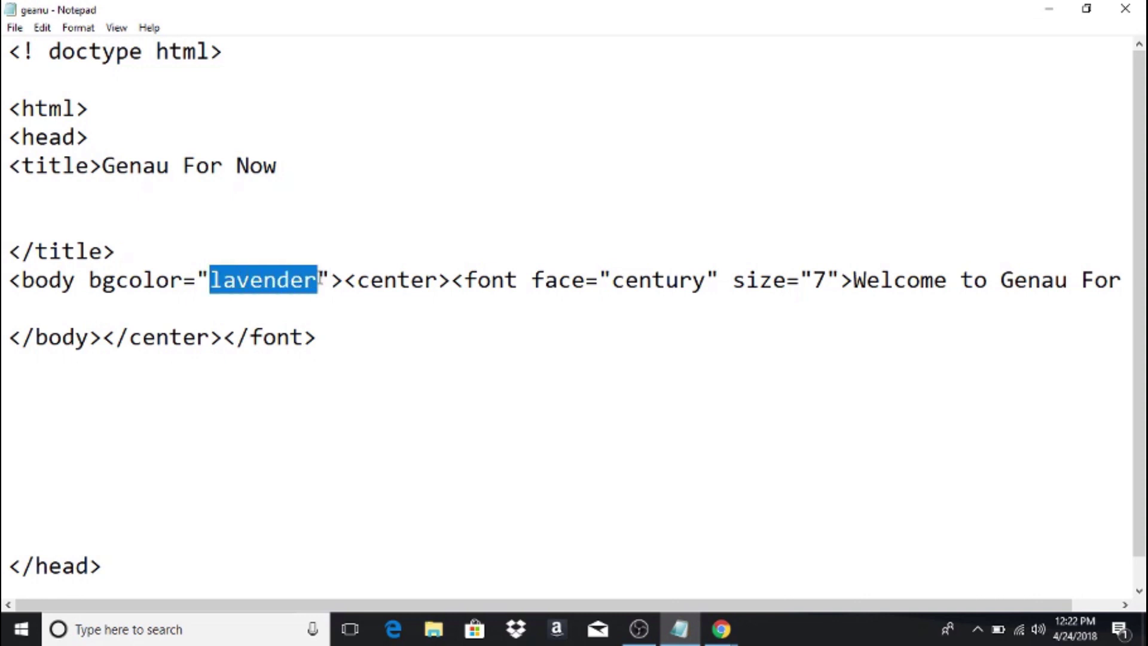
key(ctrl+v)
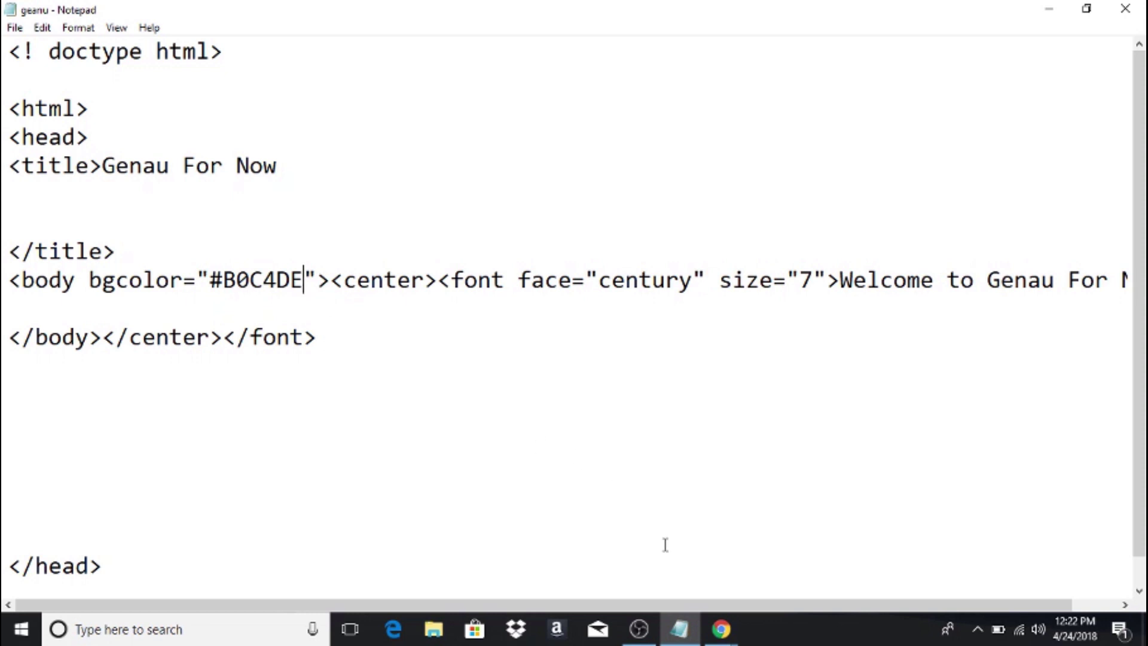
mouse_move(721, 629)
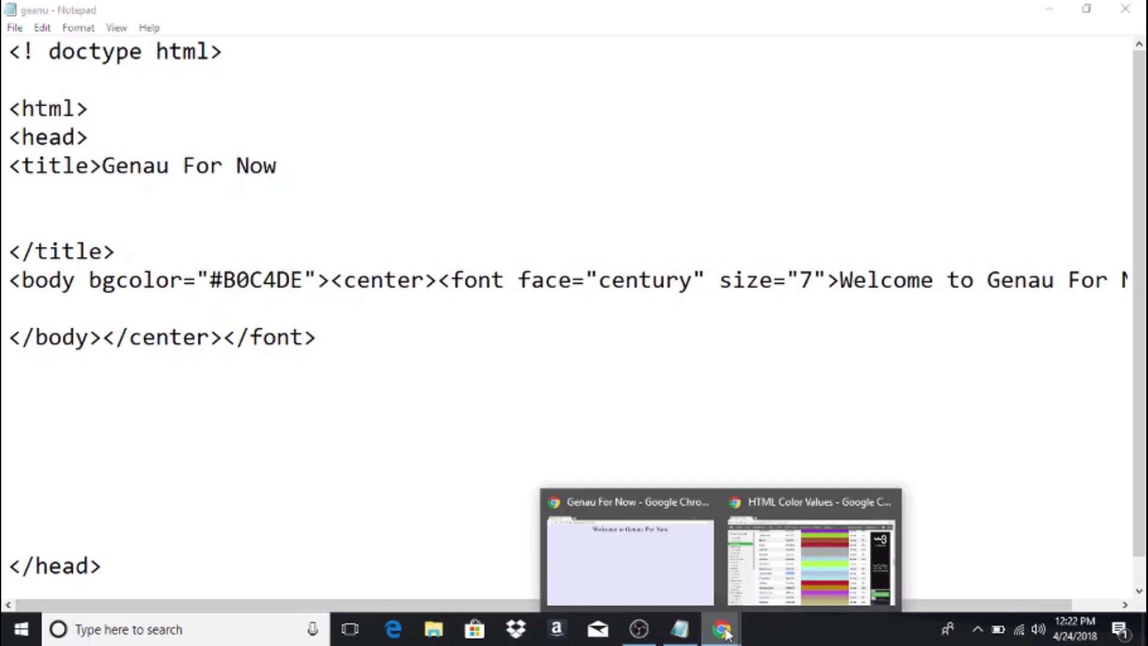
click(679, 568)
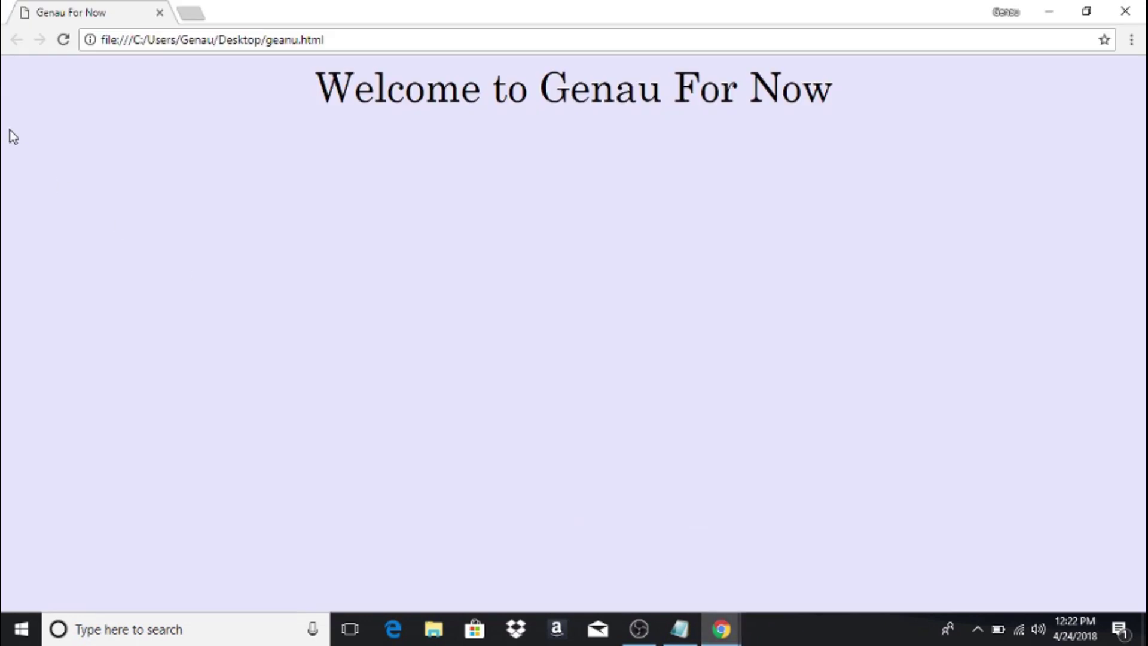
- Reload the Genau page to show the light steel blue background, then switch to the W3Schools colour list
click(61, 42)
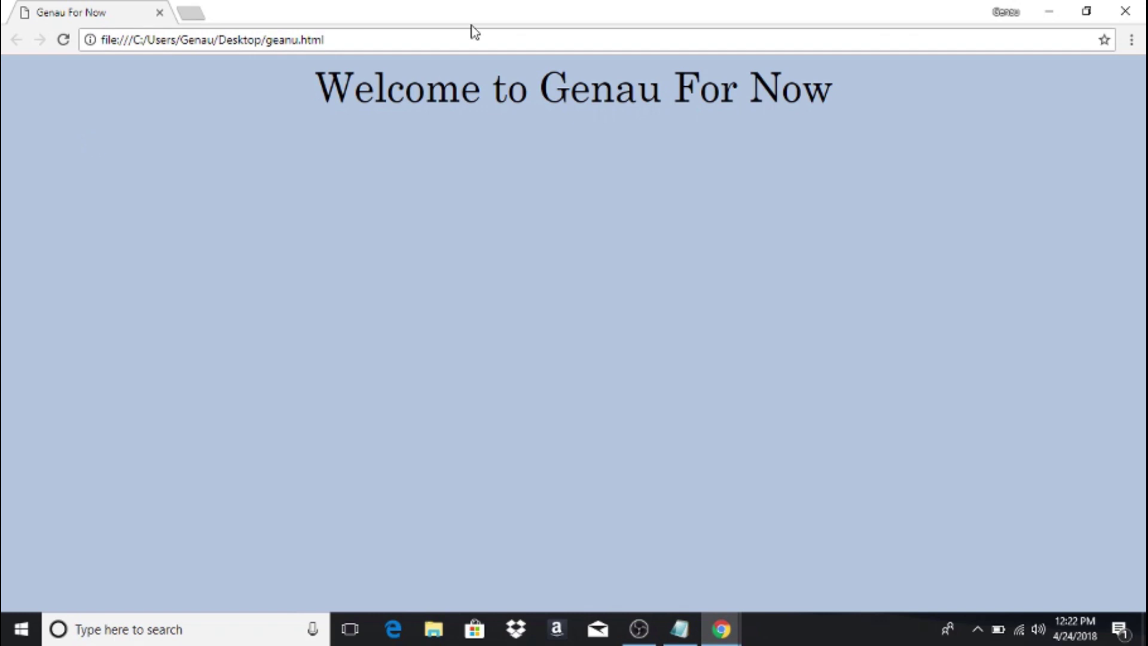
mouse_move(722, 630)
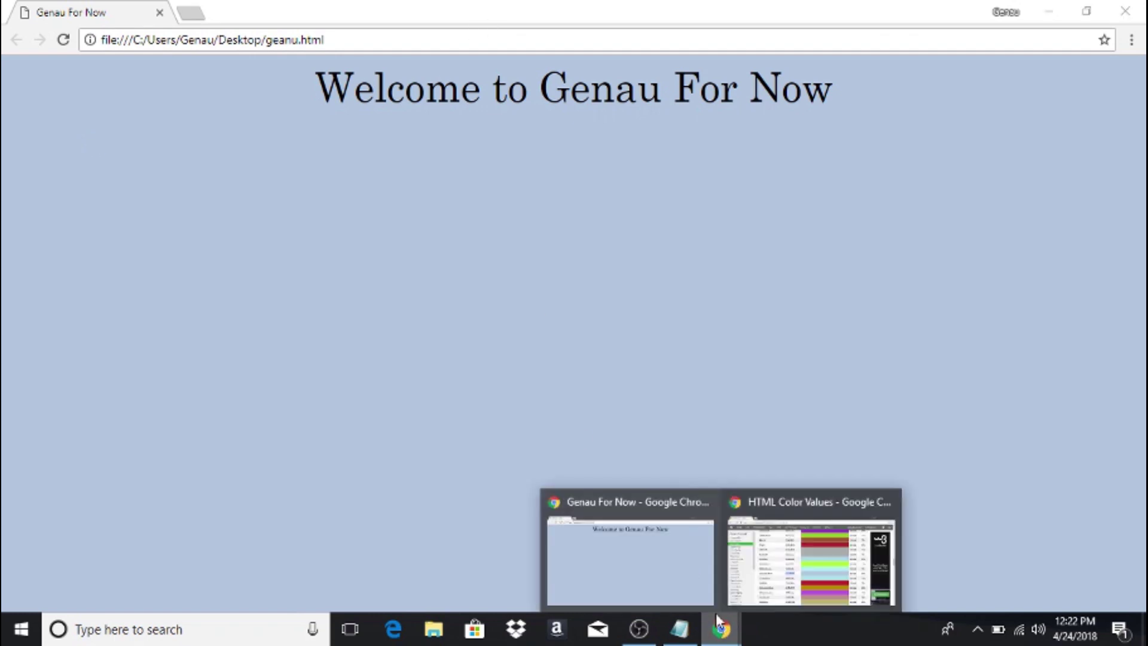
click(741, 596)
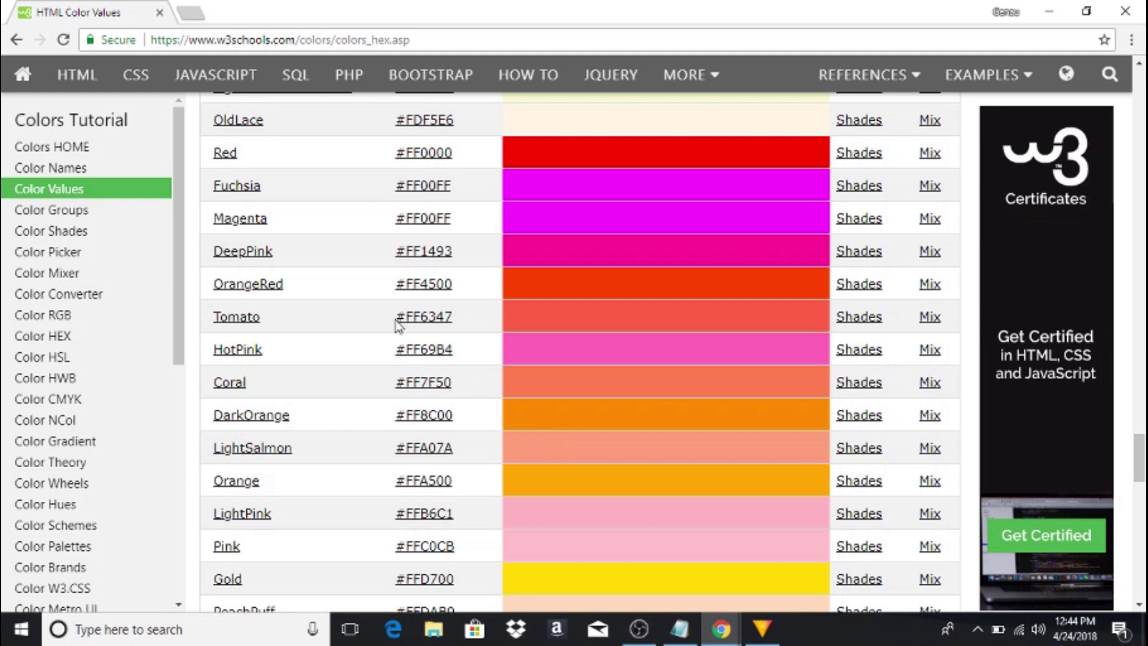
- Take the Tomato value #FF6347 from the W3Schools colour list and switch back to Notepad
drag(397, 323, 455, 332)
key(ctrl+c)
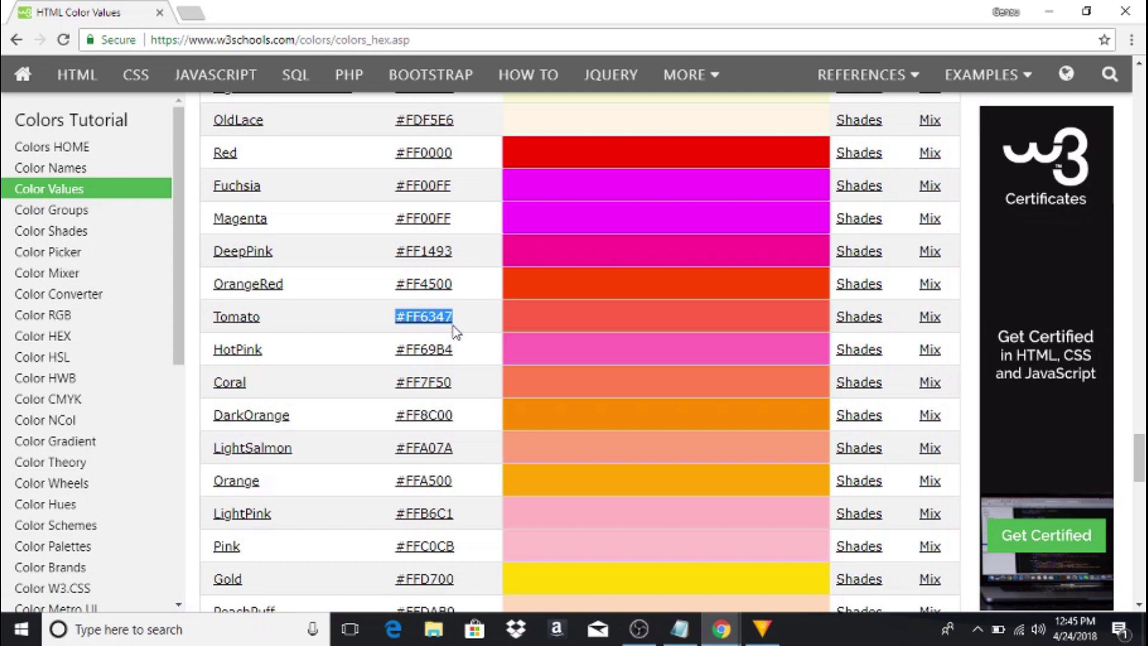
click(680, 628)
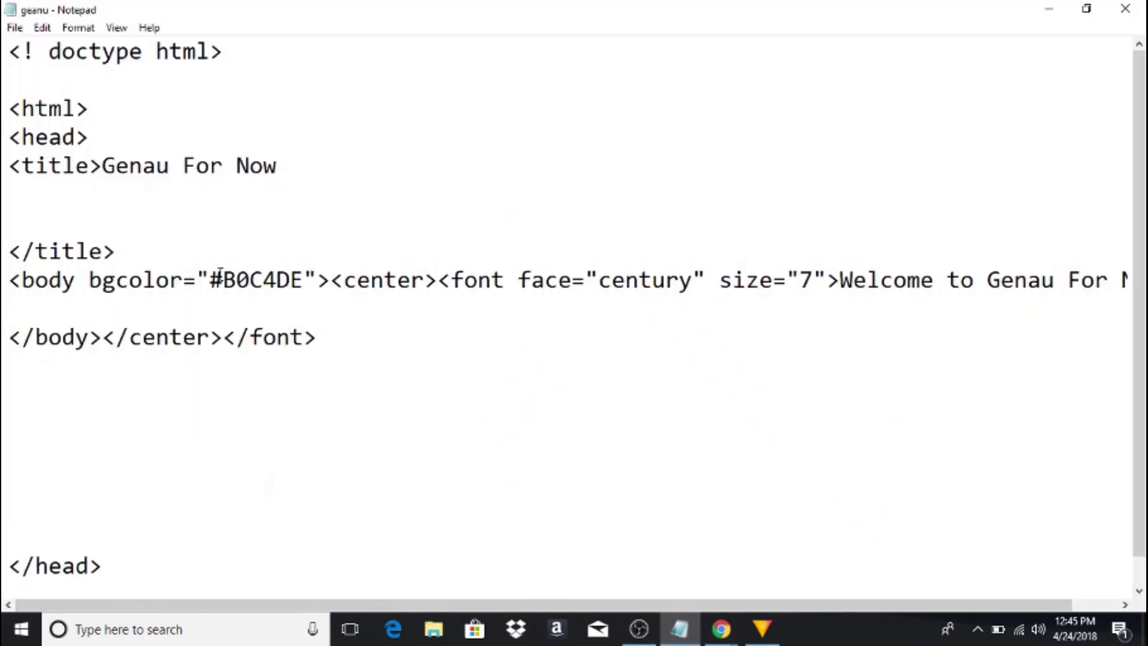
- Replace bgcolor #B0C4DE with #FF6347 and reload the Genau preview in Chrome
drag(210, 280, 303, 290)
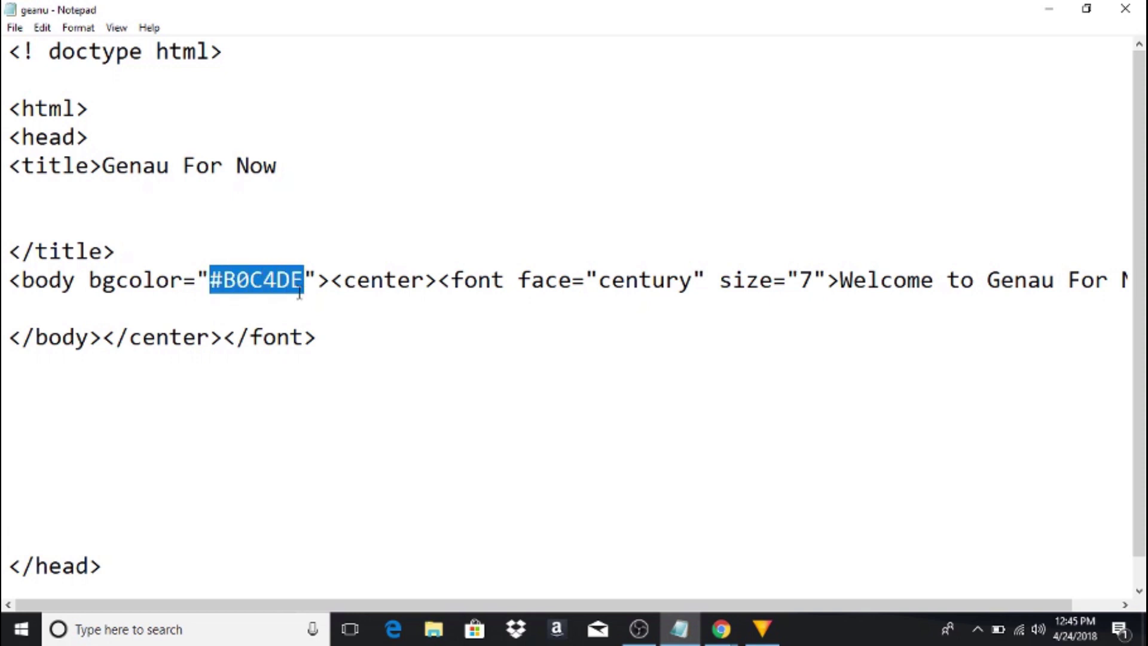
key(ctrl+v)
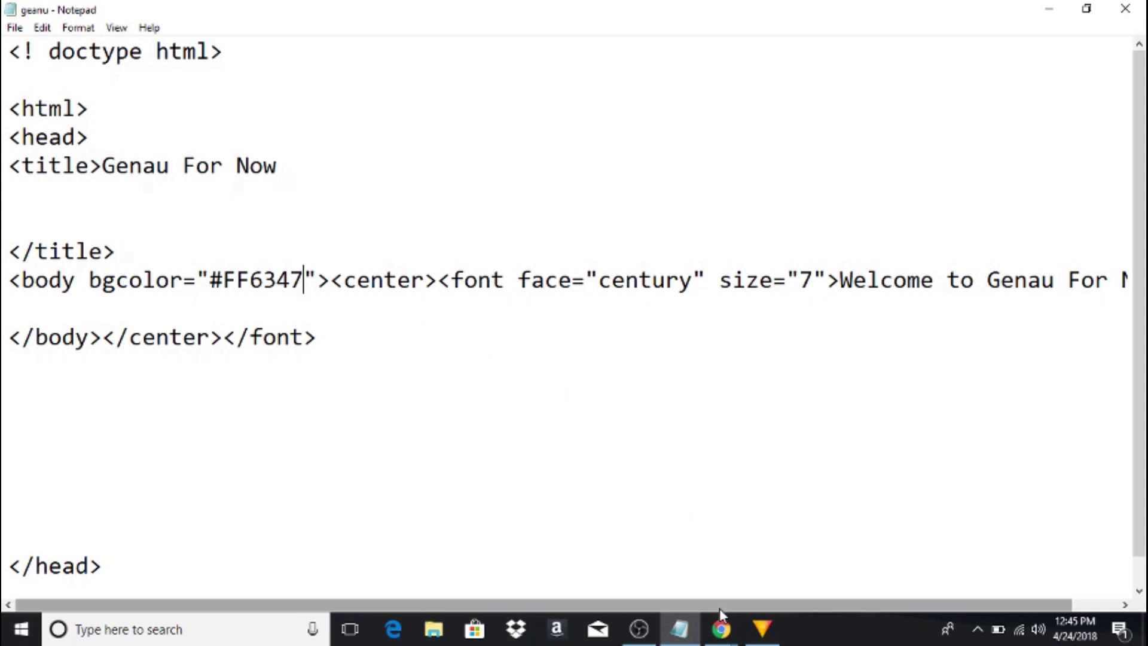
click(724, 631)
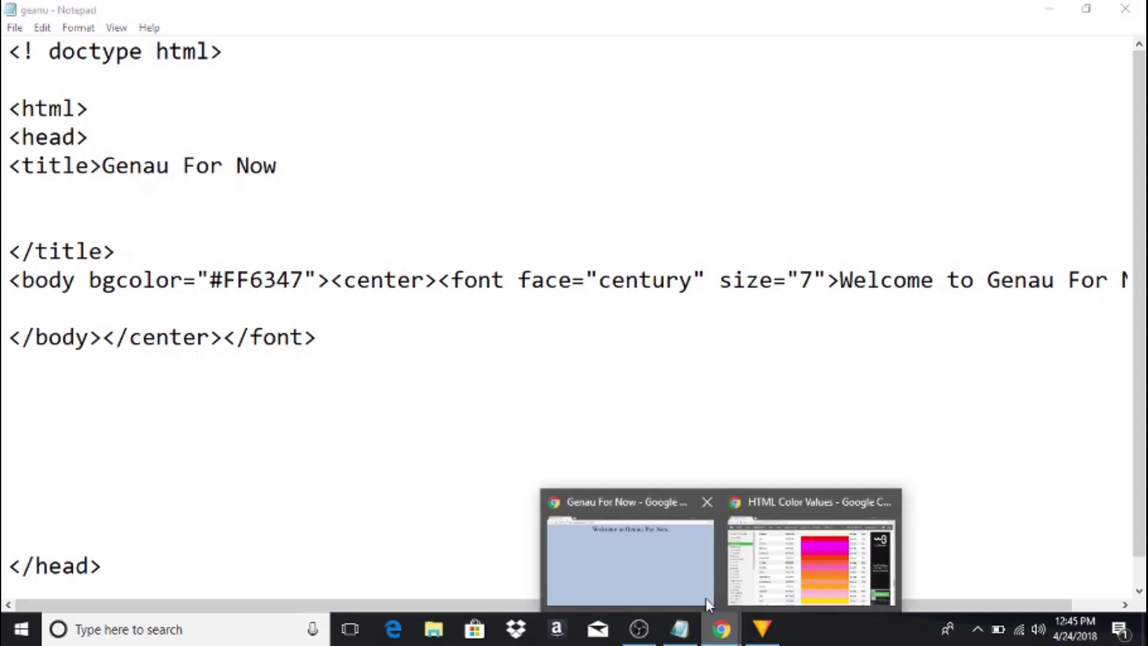
click(695, 544)
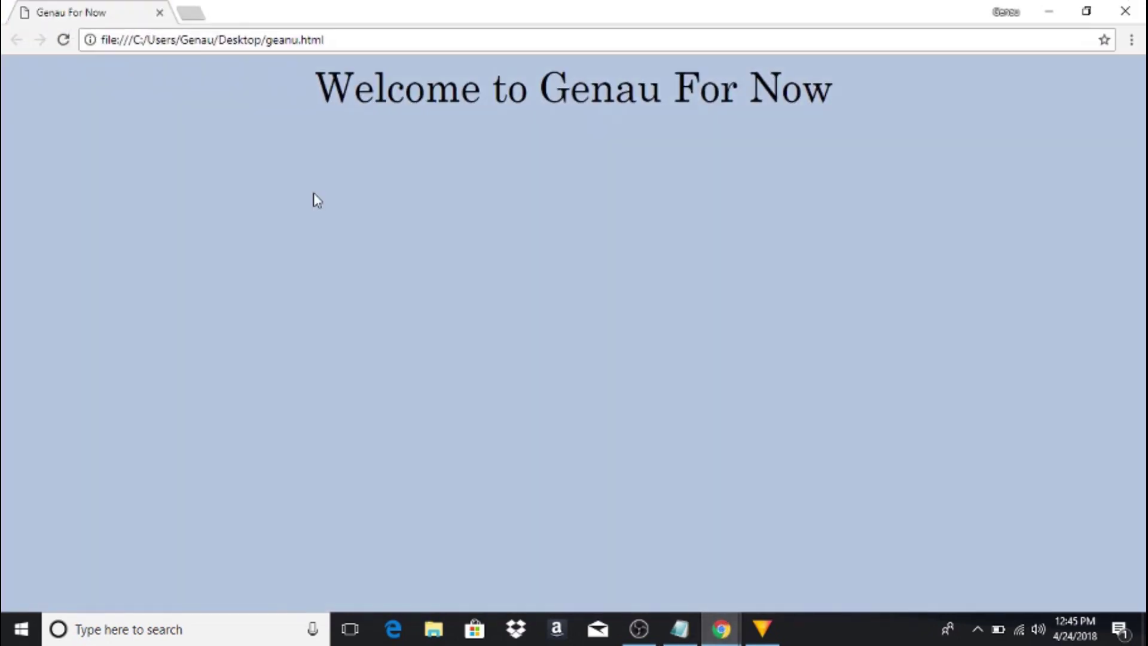
click(64, 40)
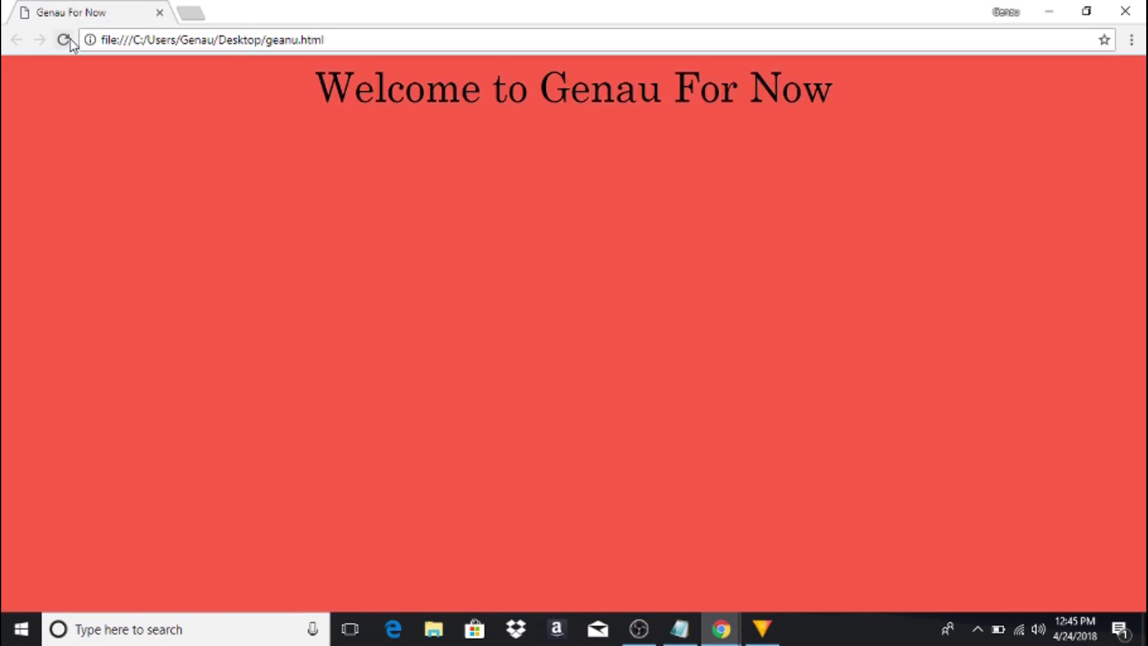